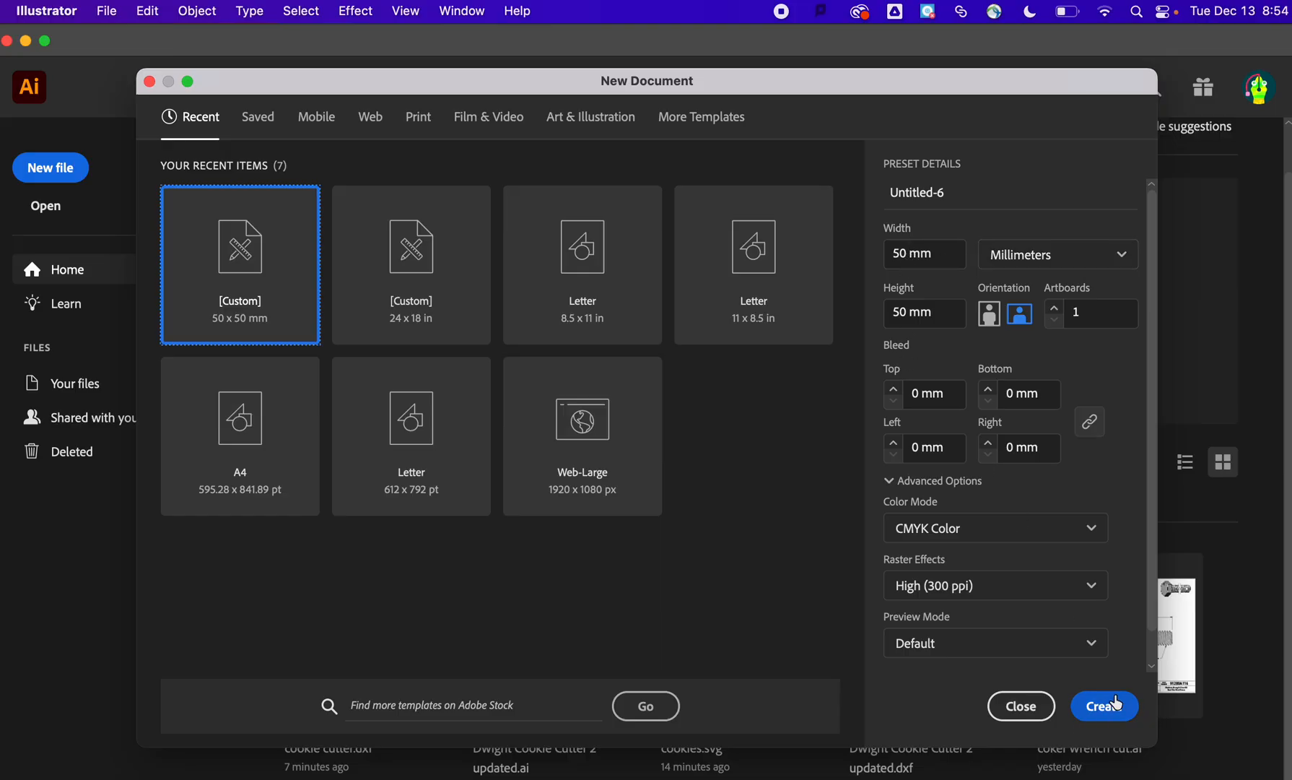
Create a new 50 x 50 mm document in millimeters with the RGB Color mode
{"action": "left_click", "coordinate": [1003, 257]}
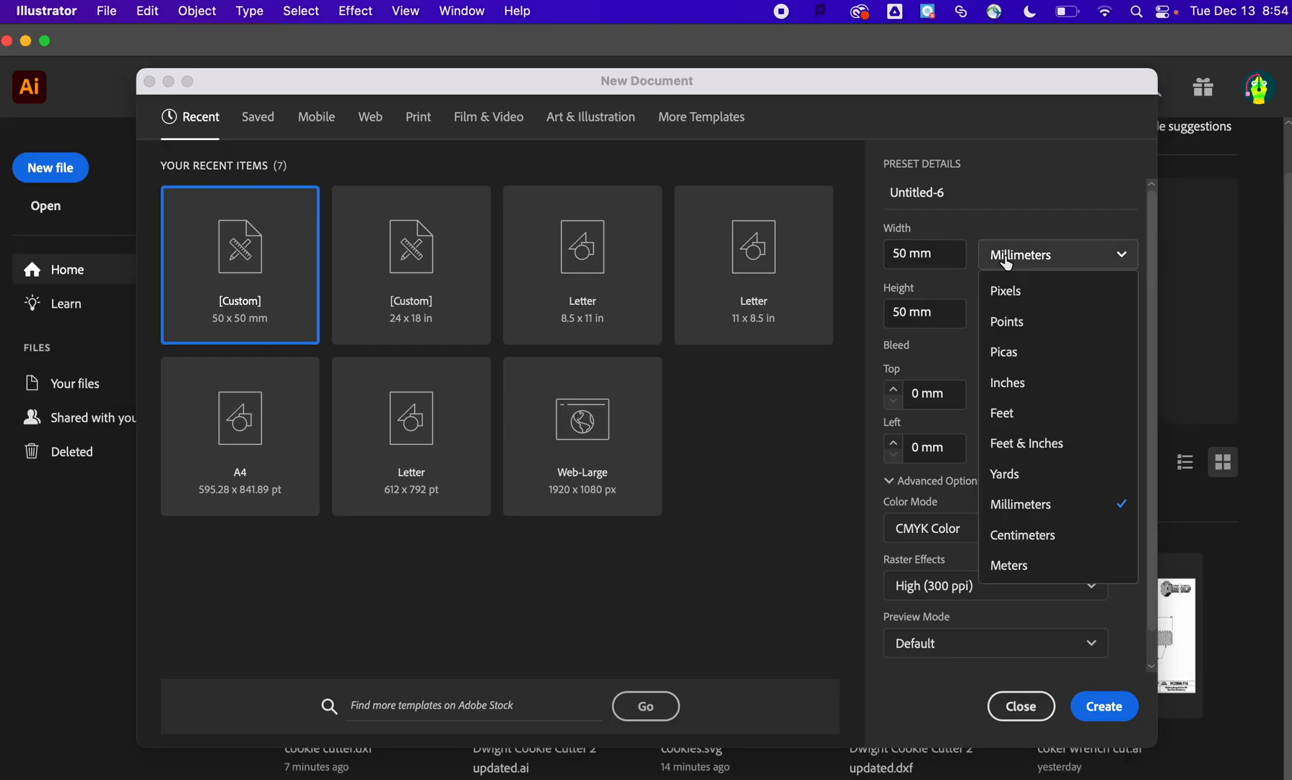
{"action": "left_click", "coordinate": [1009, 506]}
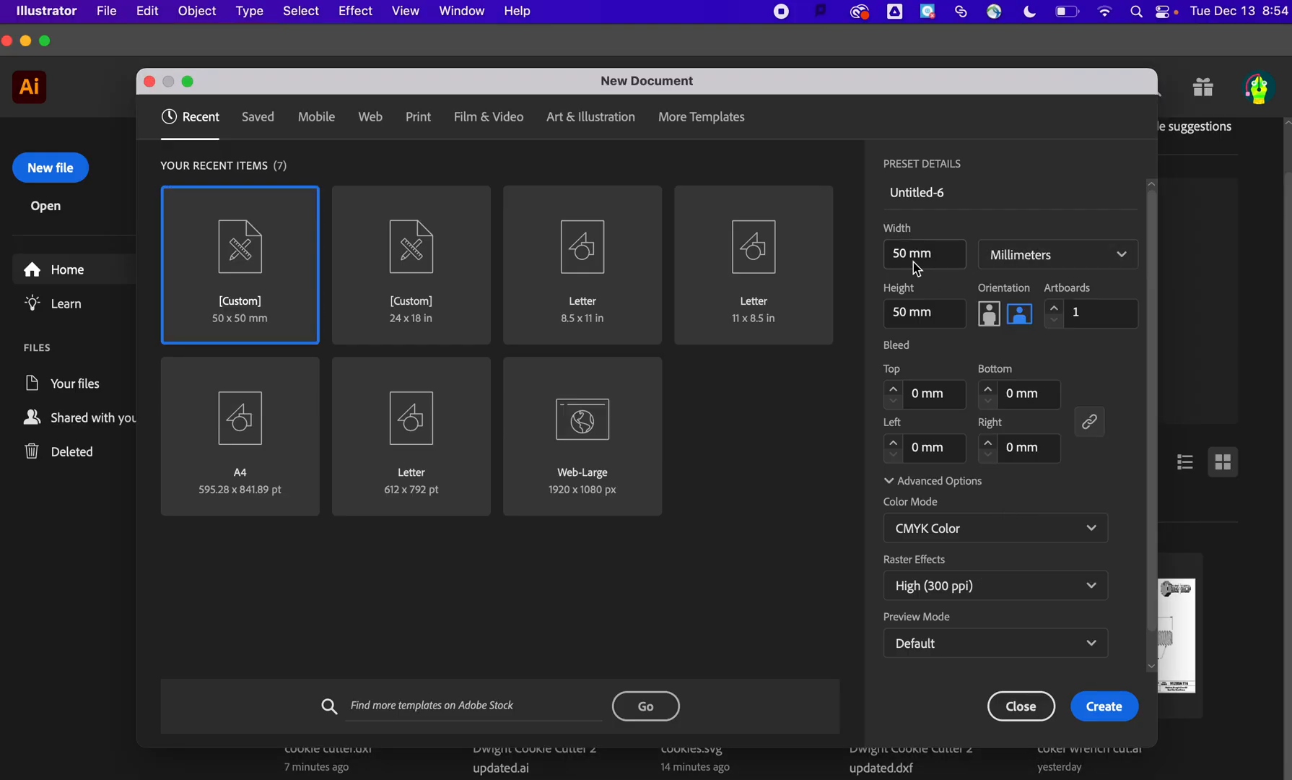
{"action": "left_click_drag", "start_coordinate": [908, 256], "coordinate": [872, 255]}
{"action": "type", "text": "5"}
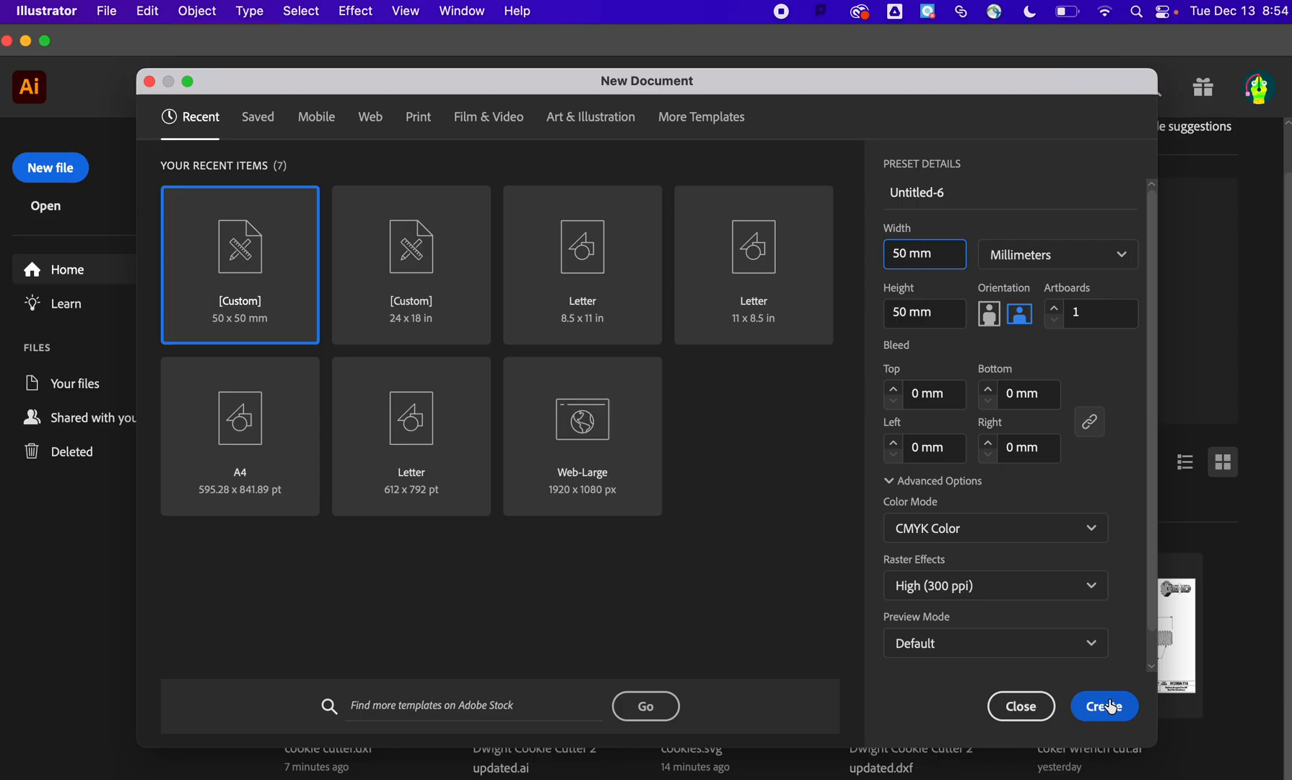
{"action": "left_click", "coordinate": [1079, 528]}
{"action": "left_click", "coordinate": [948, 574]}
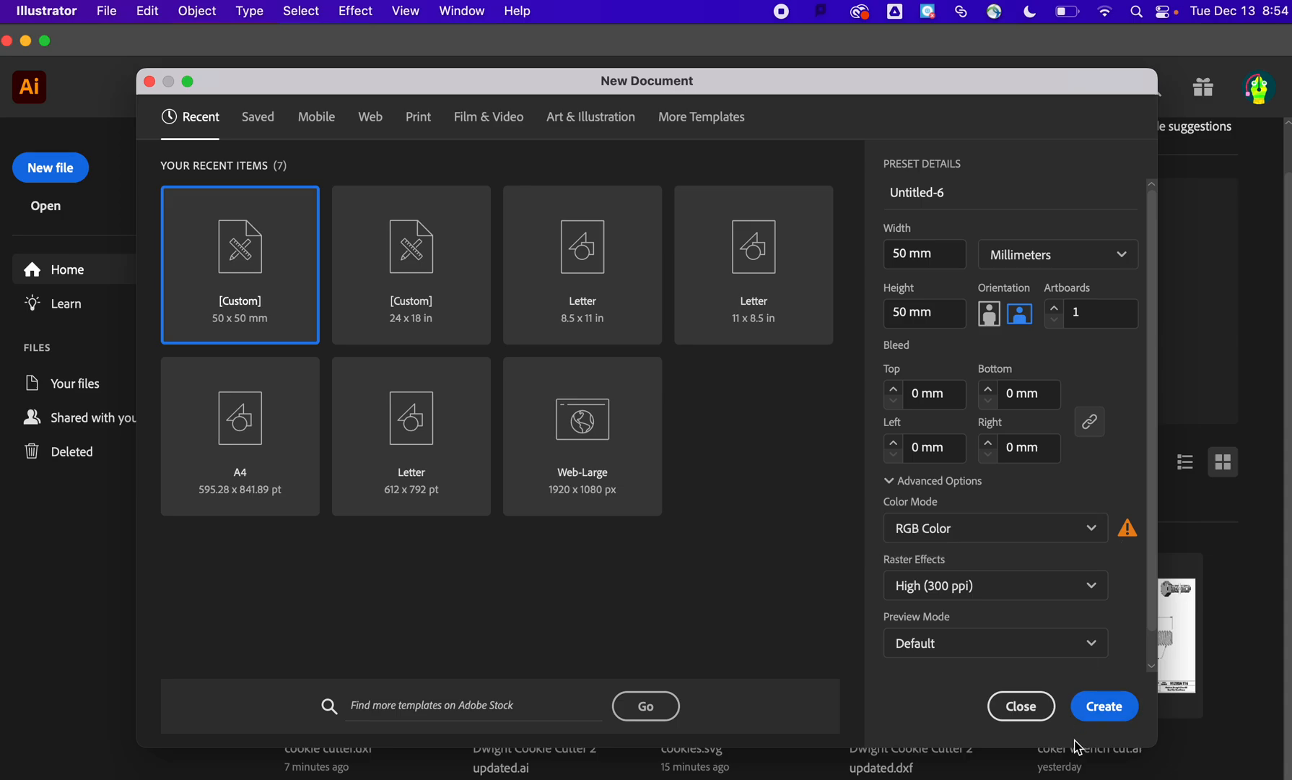
{"action": "left_click", "coordinate": [1104, 707]}
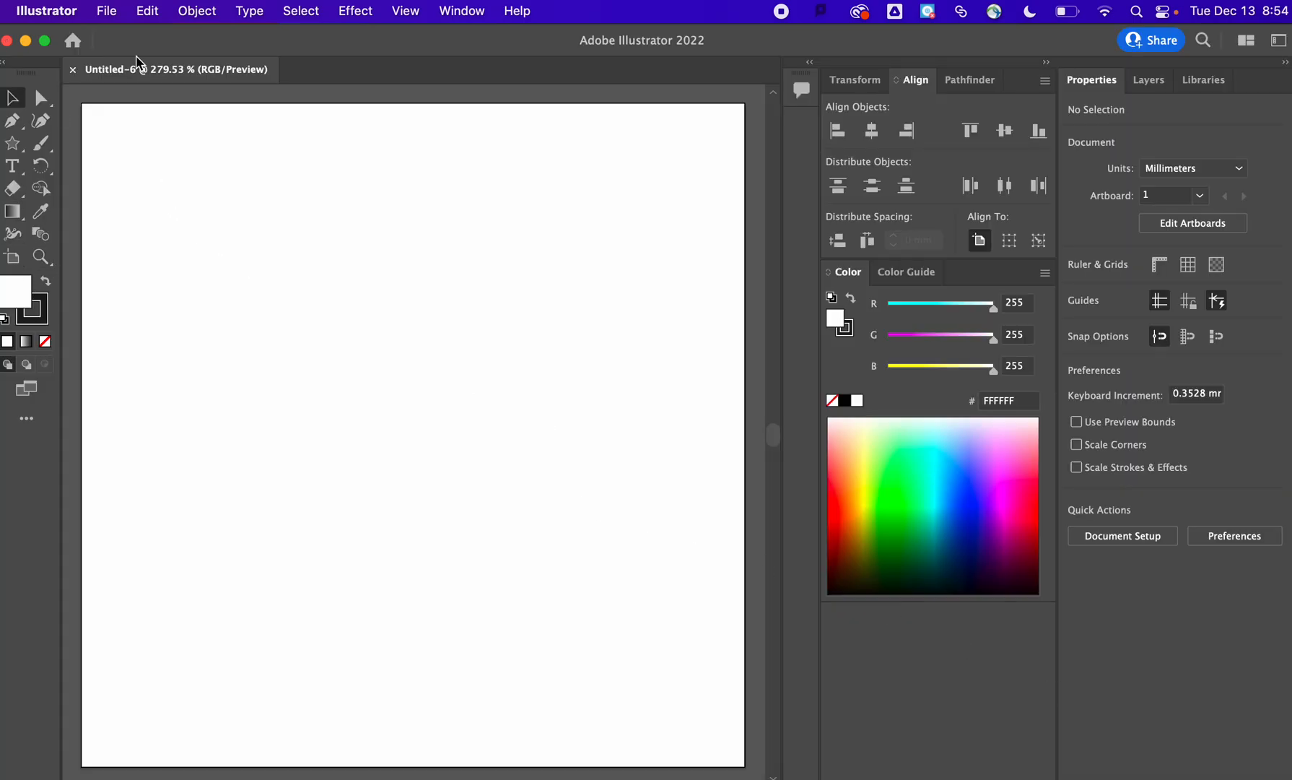
Draw a circle about 19 mm in diameter near the middle of the artboard and choose the Essentials workspace
{"action": "left_click", "coordinate": [17, 148]}
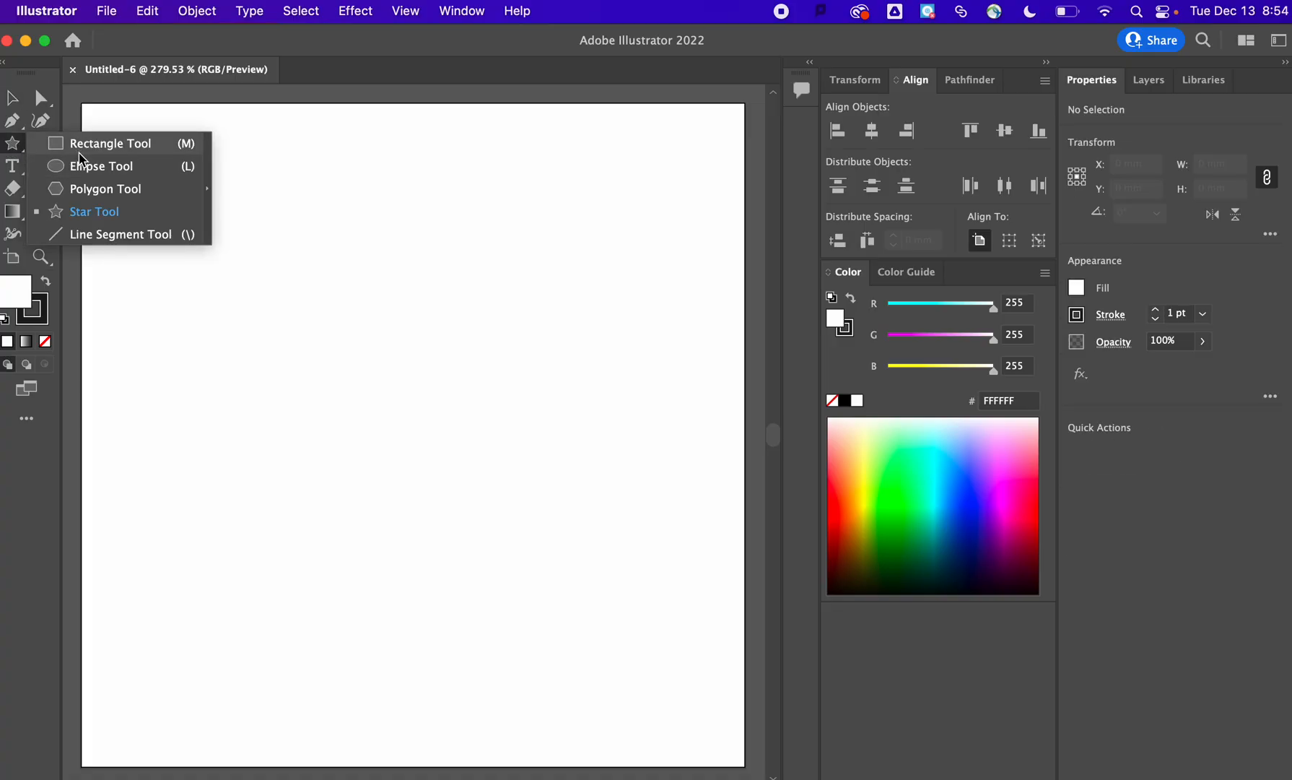
{"action": "left_click", "coordinate": [83, 170]}
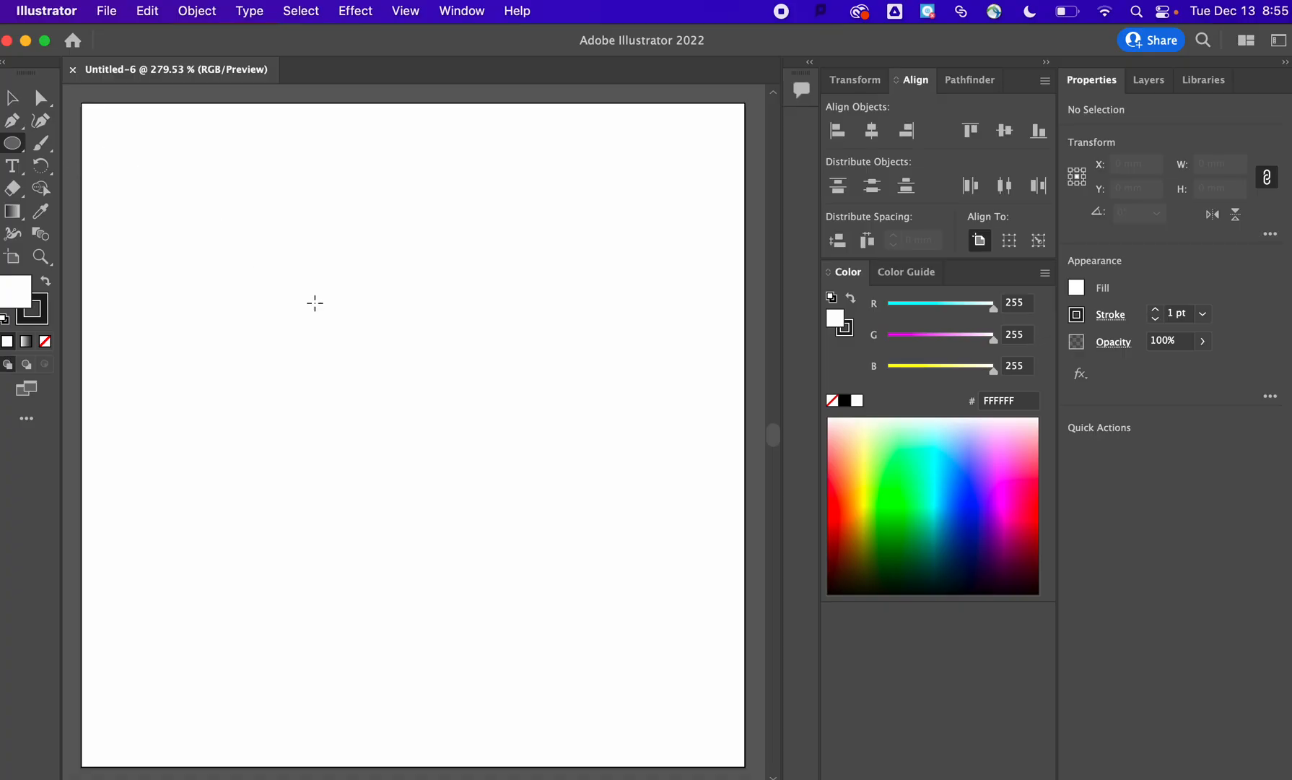
{"action": "left_click_drag", "start_coordinate": [379, 315], "coordinate": [554, 574]}
{"action": "key", "text": "shift"}
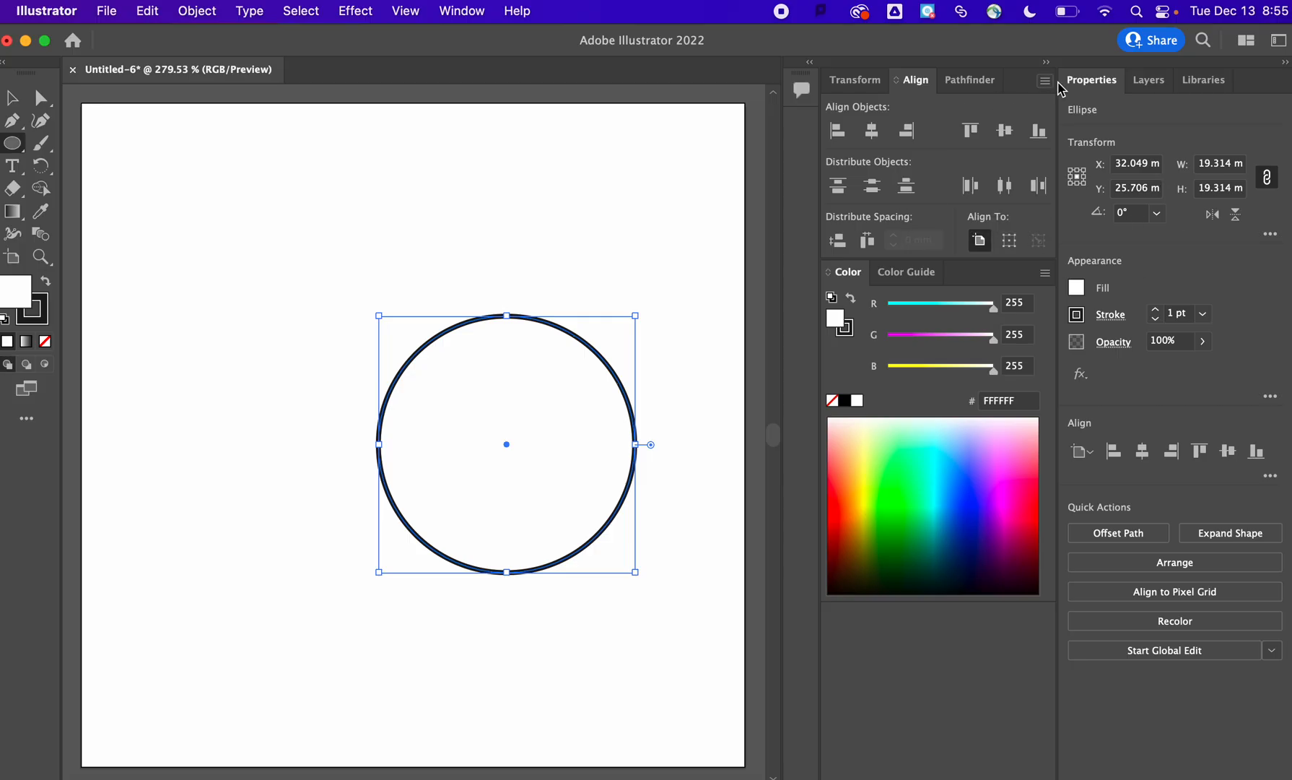
{"action": "left_click", "coordinate": [1278, 41]}
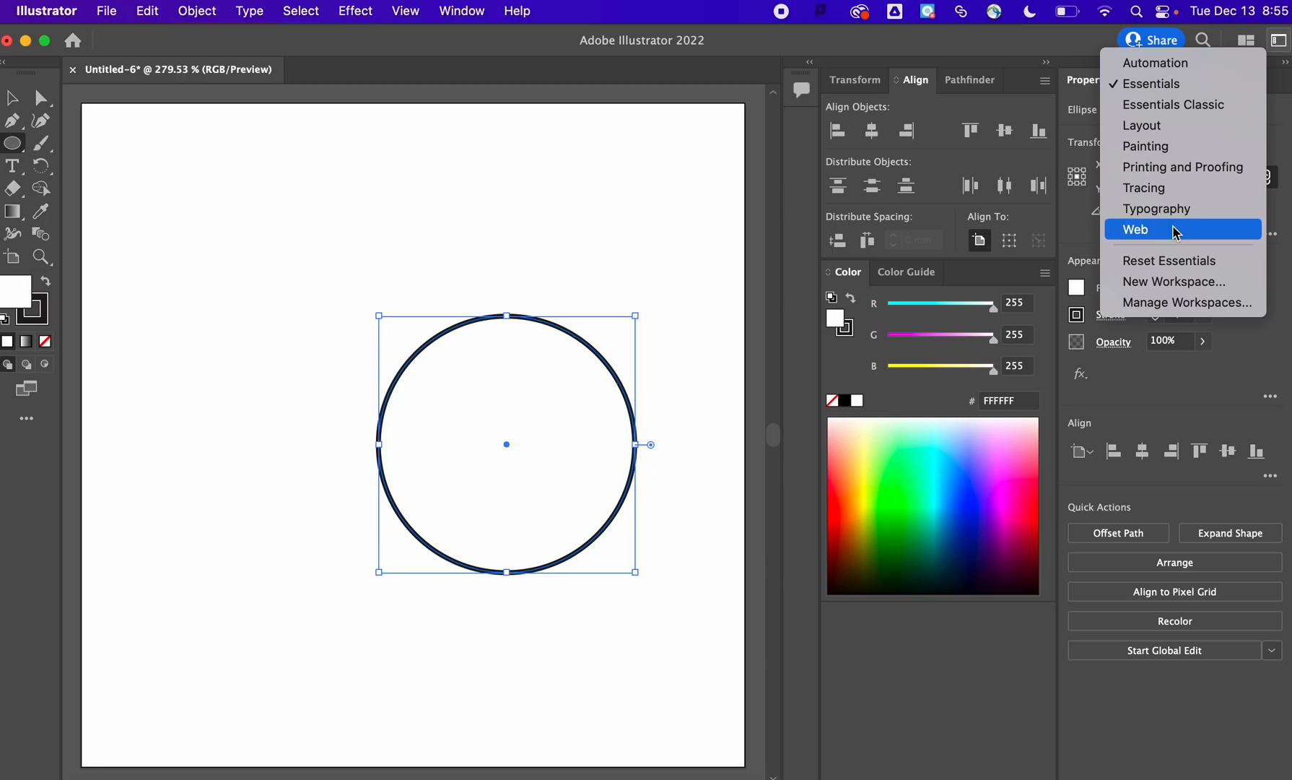
{"action": "left_click", "coordinate": [1151, 84]}
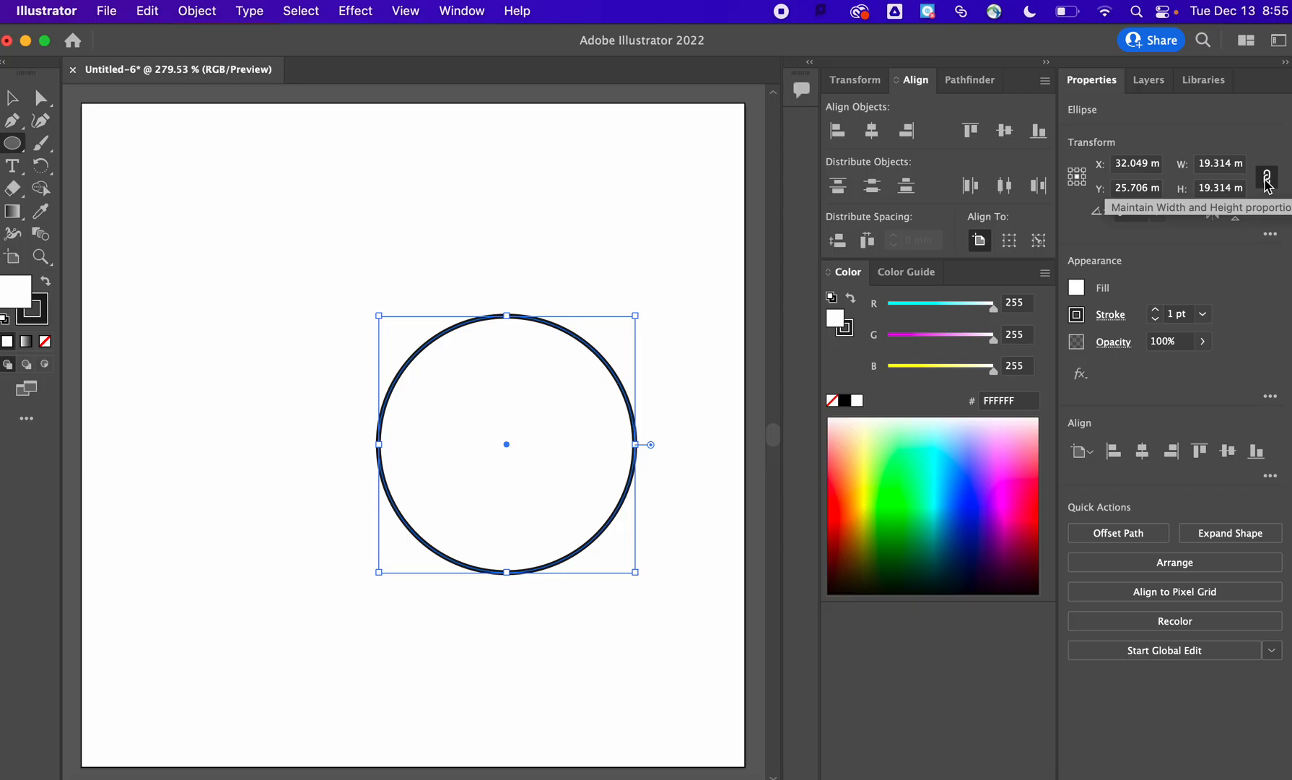
Set the circle's width and height to 40 mm and move it to about the centre of the artboard
{"action": "left_click", "coordinate": [1218, 164]}
{"action": "type", "text": "40"}
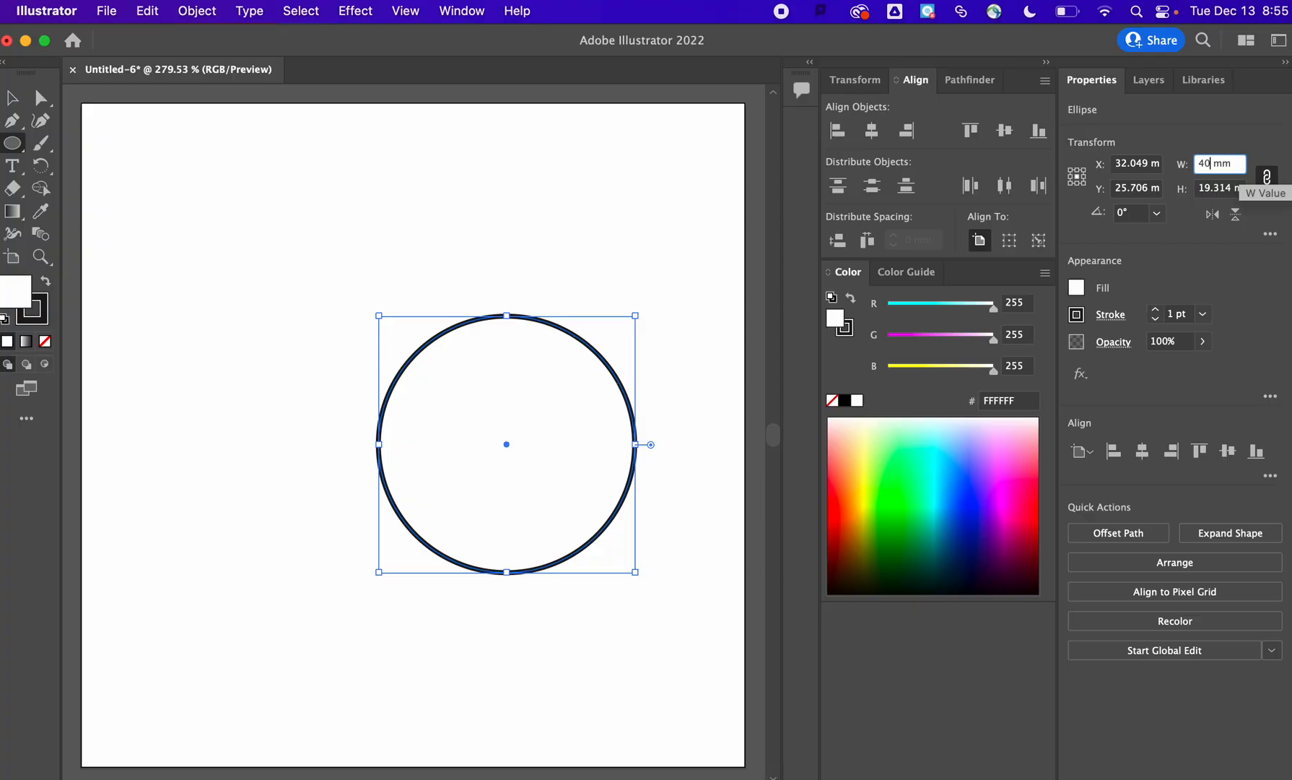
{"action": "type", "text": "0"}
{"action": "key", "text": "Tab"}
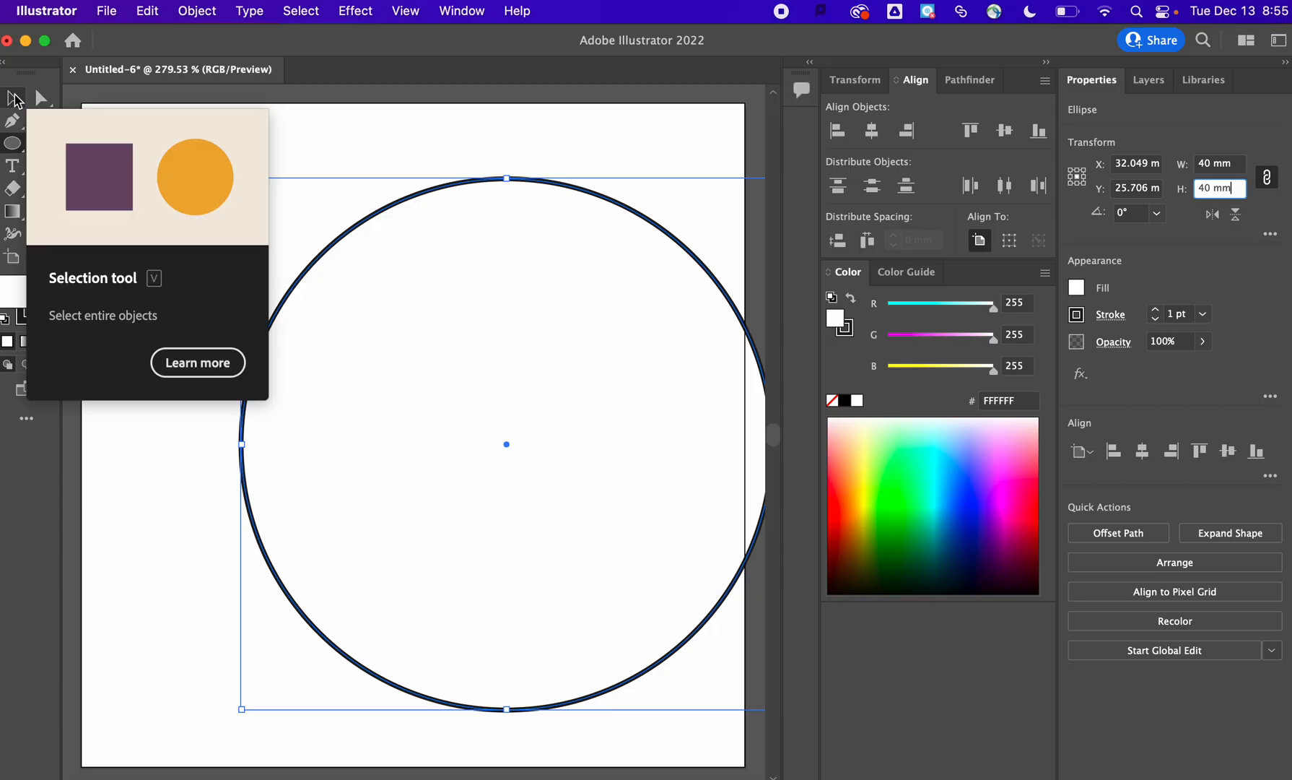
{"action": "left_click", "coordinate": [15, 94]}
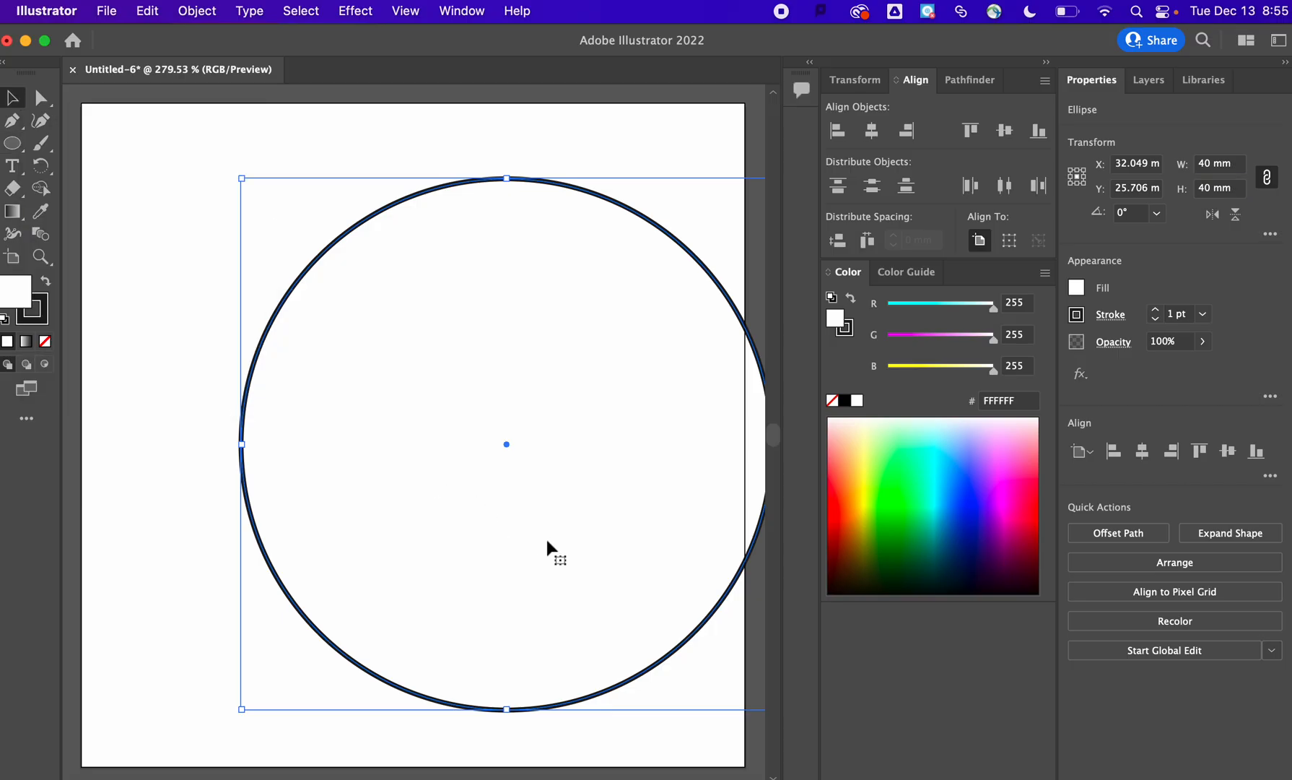
{"action": "left_click_drag", "start_coordinate": [507, 444], "coordinate": [414, 423]}
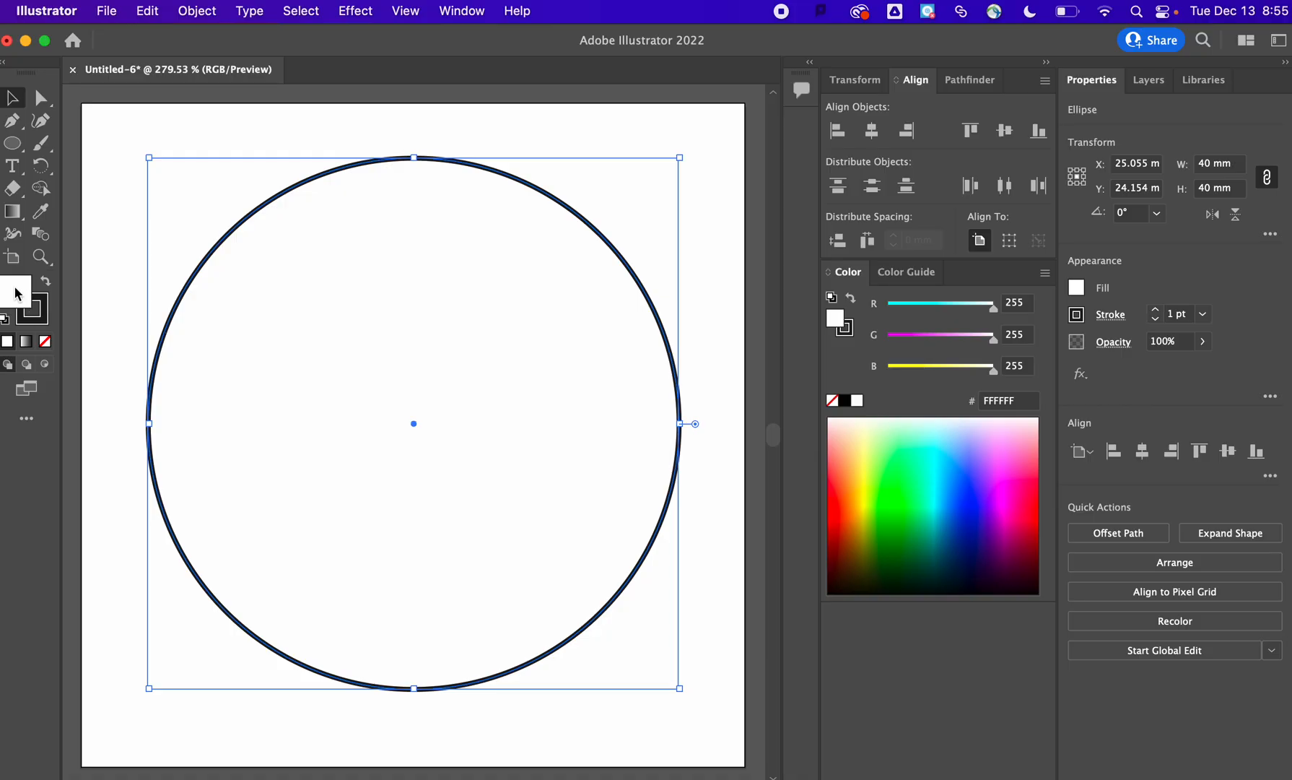
Try magenta and green fills on the circle and set its fill to None
{"action": "left_click", "coordinate": [41, 312]}
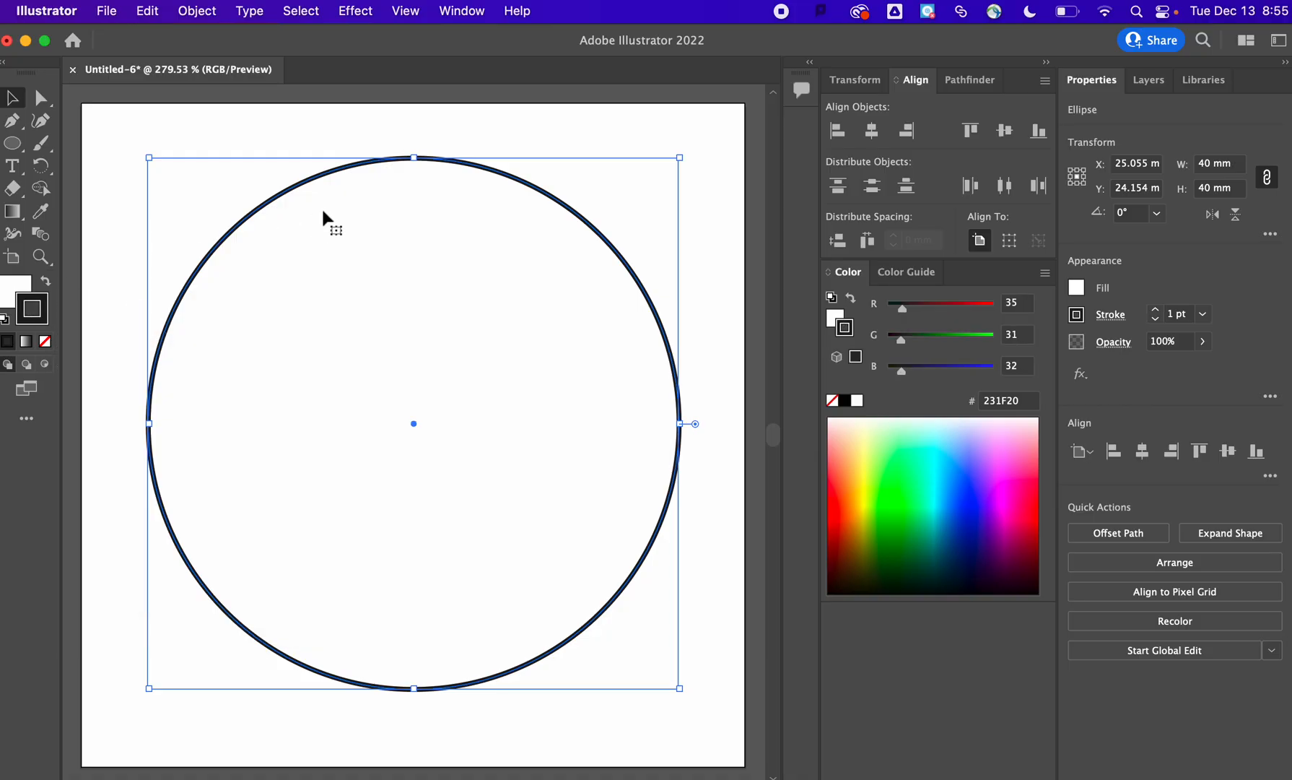
{"action": "left_click", "coordinate": [15, 289]}
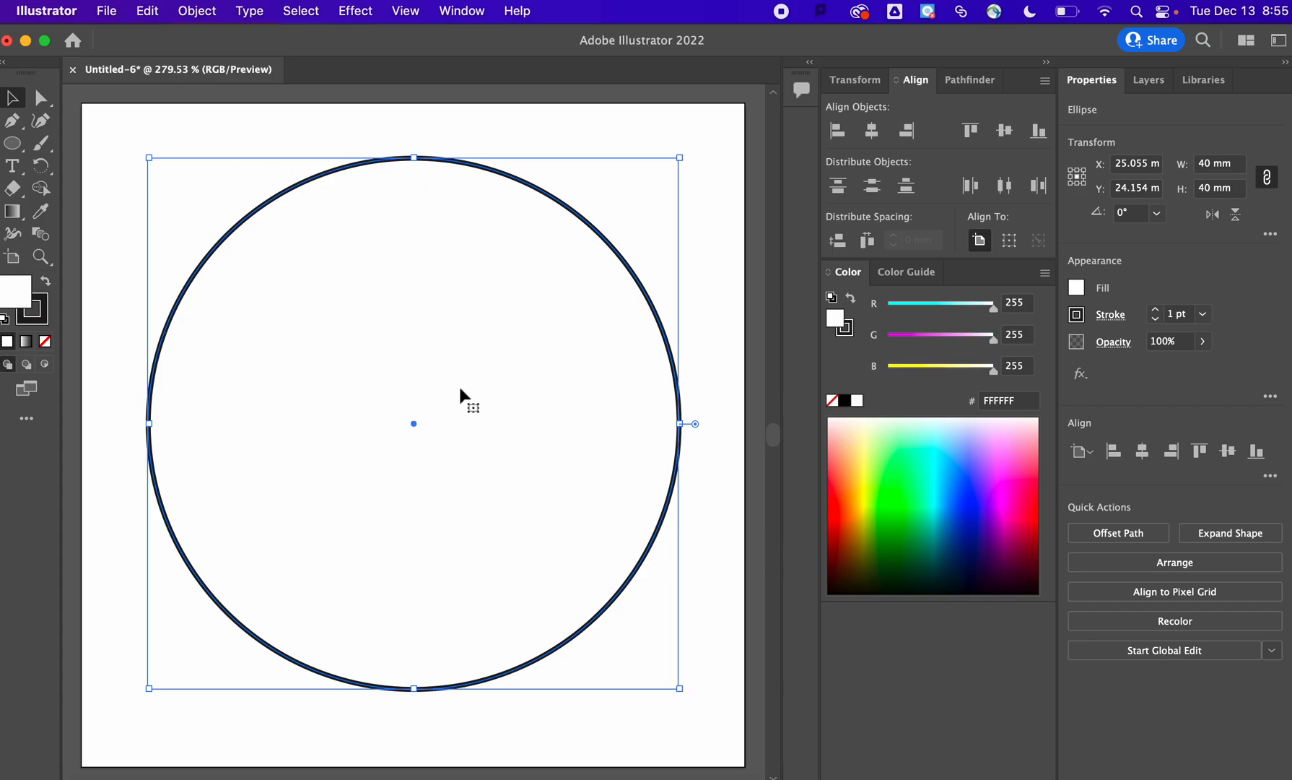
{"action": "left_click", "coordinate": [904, 482]}
{"action": "left_click", "coordinate": [970, 505]}
{"action": "left_click", "coordinate": [1000, 480]}
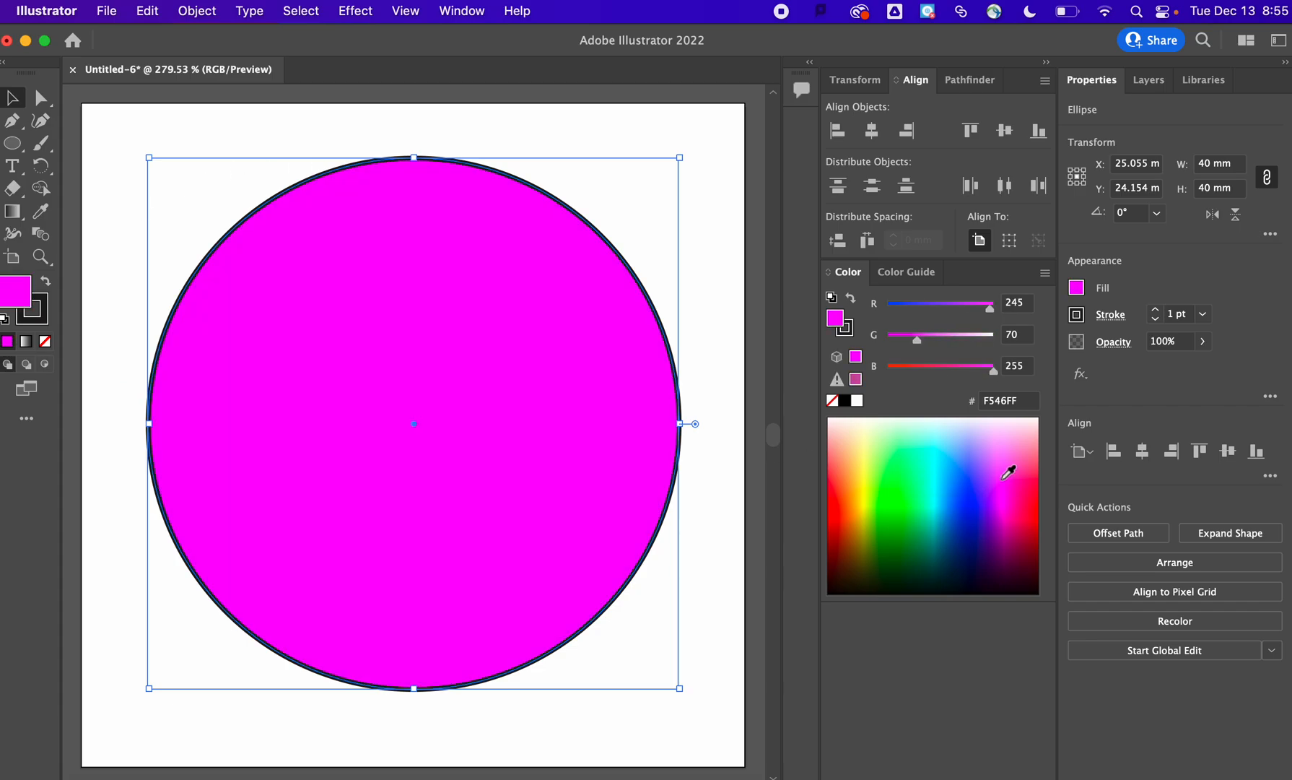
{"action": "left_click", "coordinate": [888, 520]}
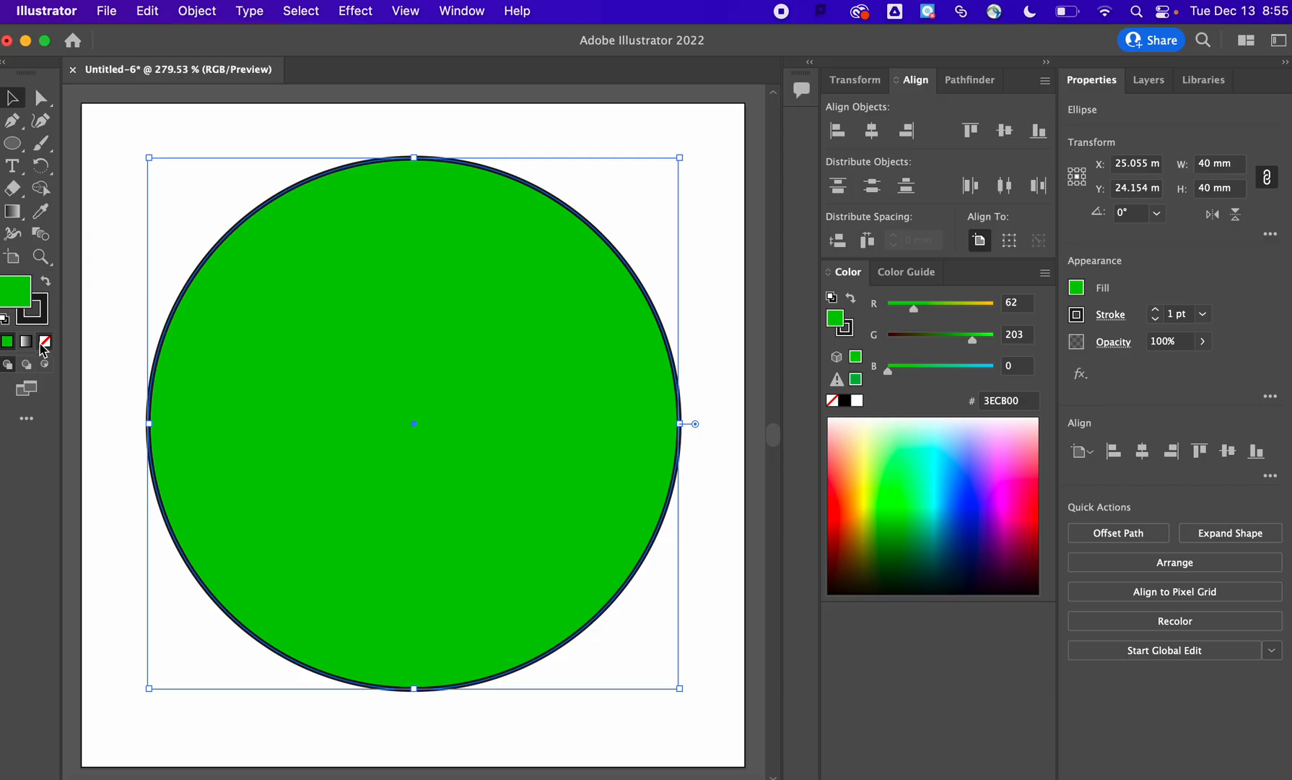
{"action": "left_click", "coordinate": [44, 345]}
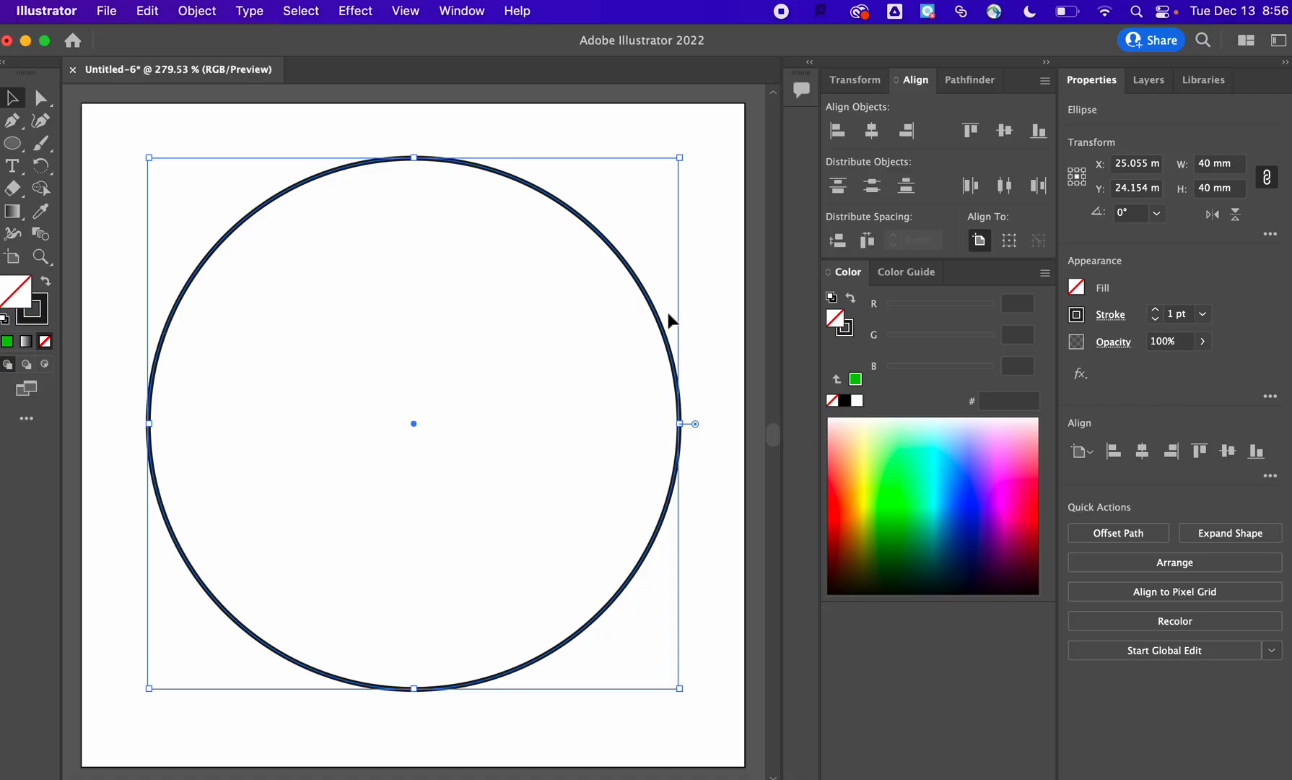
Draw a second circle about 13 mm across inside the first and set its width and height to 35 mm
{"action": "left_click", "coordinate": [16, 143]}
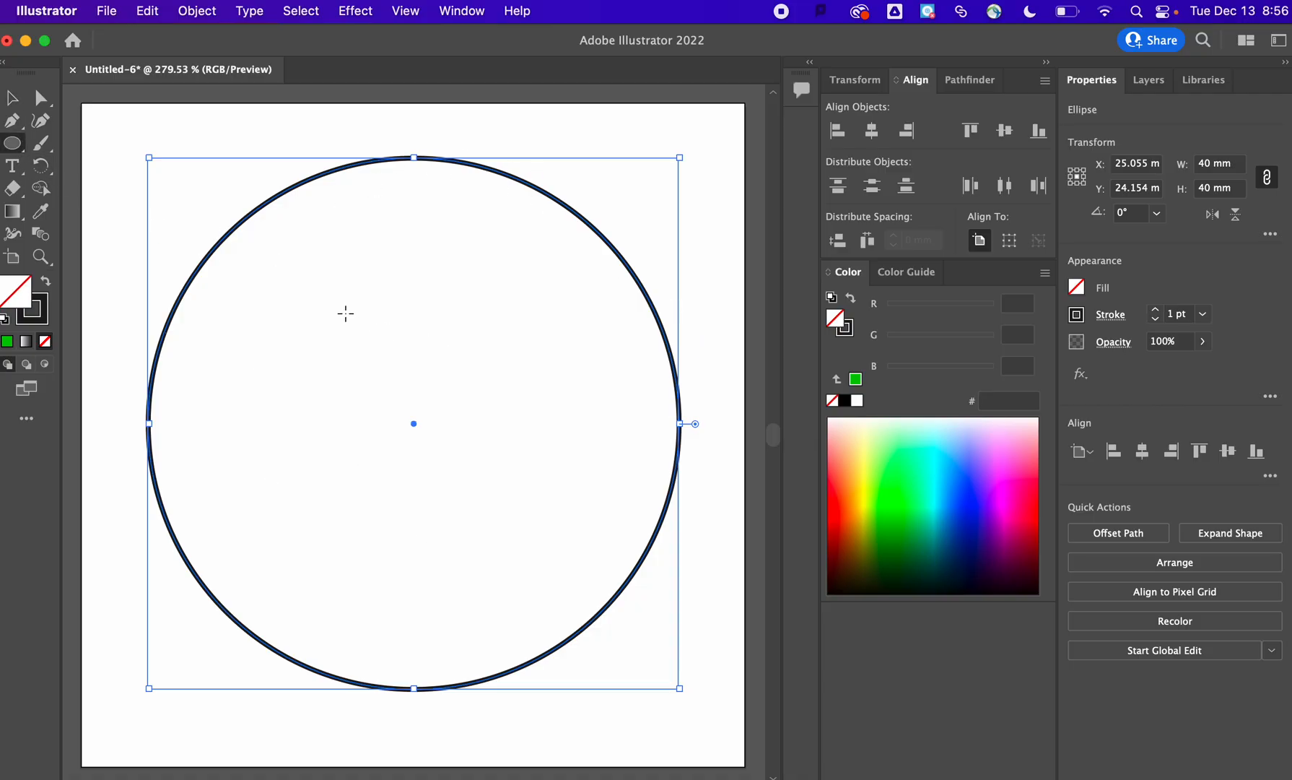
{"action": "left_click_drag", "start_coordinate": [345, 314], "coordinate": [476, 483]}
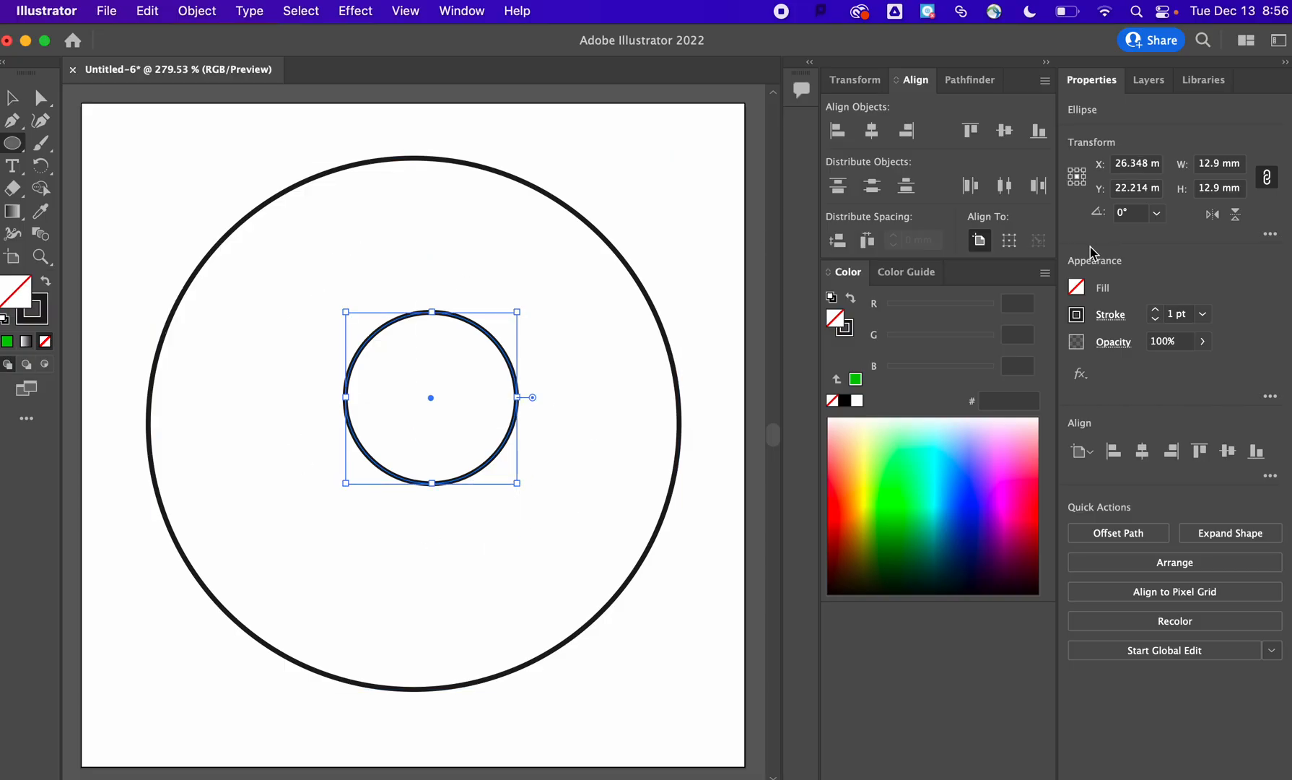
{"action": "left_click", "coordinate": [1224, 165]}
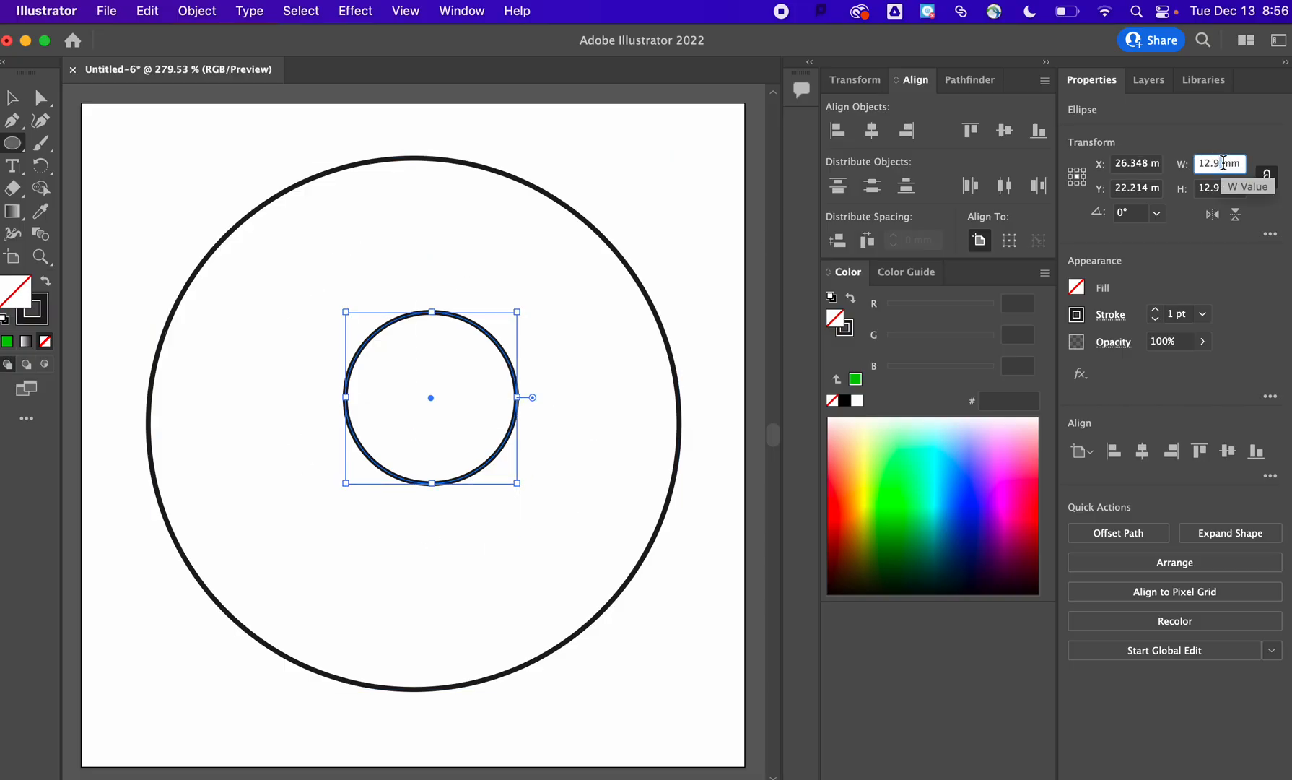
{"action": "left_click_drag", "start_coordinate": [1219, 164], "coordinate": [1181, 172]}
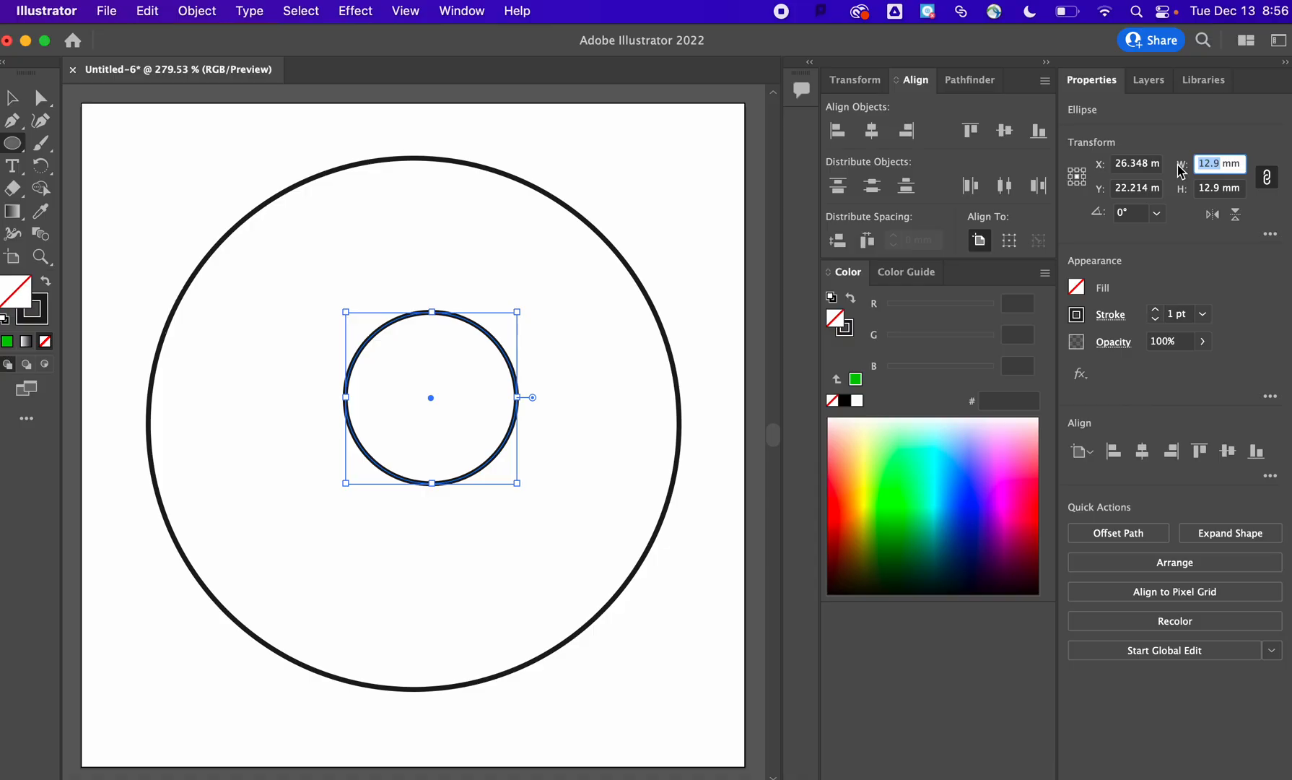
{"action": "type", "text": "35"}
{"action": "left_click", "coordinate": [1222, 188]}
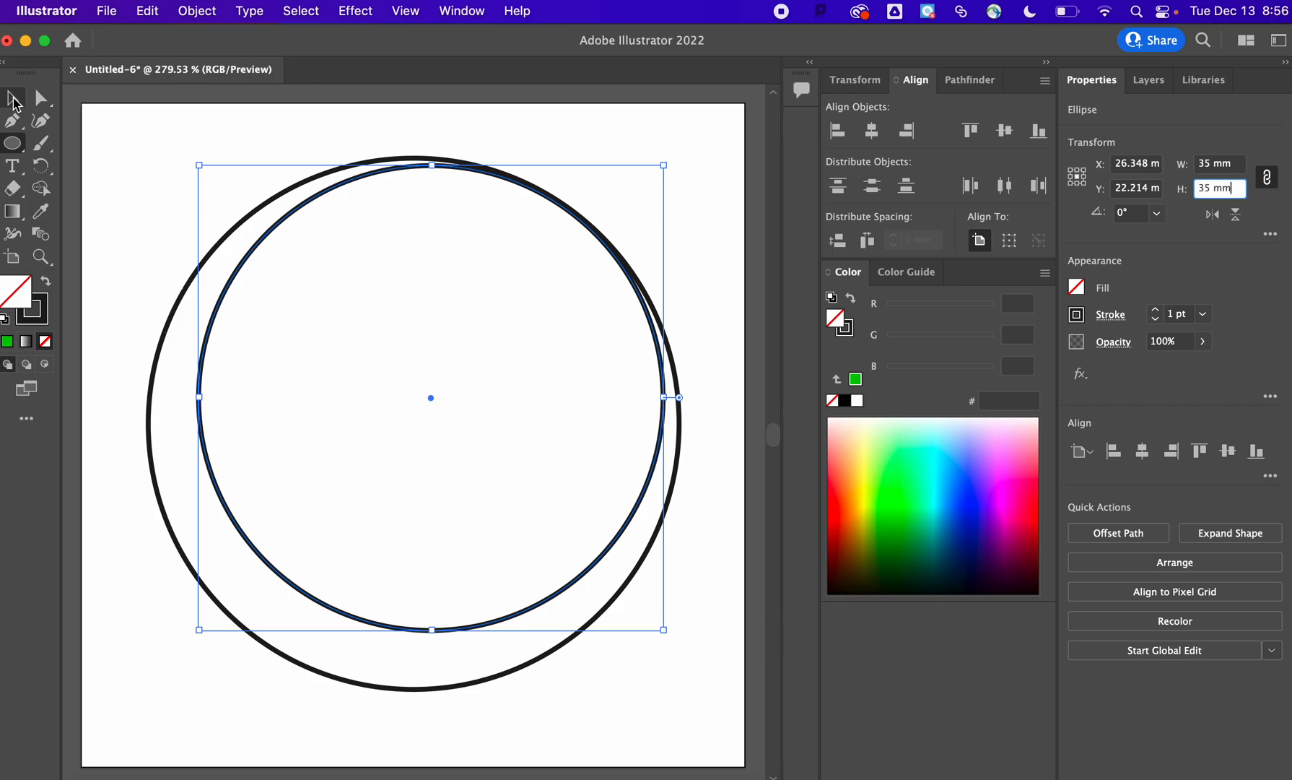
Move the 35 mm circle inside the 40 mm circle so that the two are roughly concentric
{"action": "left_click", "coordinate": [15, 99]}
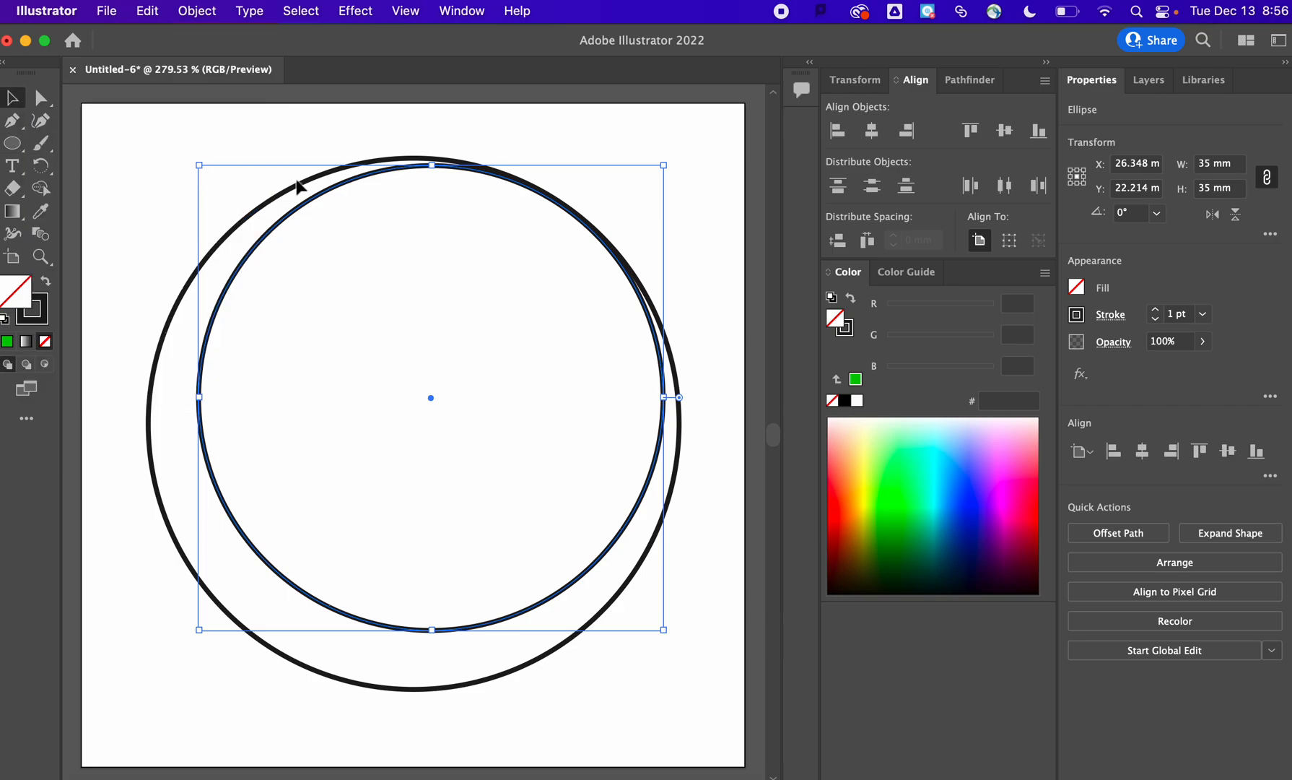
{"action": "left_click", "coordinate": [183, 210]}
{"action": "left_click_drag", "start_coordinate": [257, 244], "coordinate": [238, 268]}
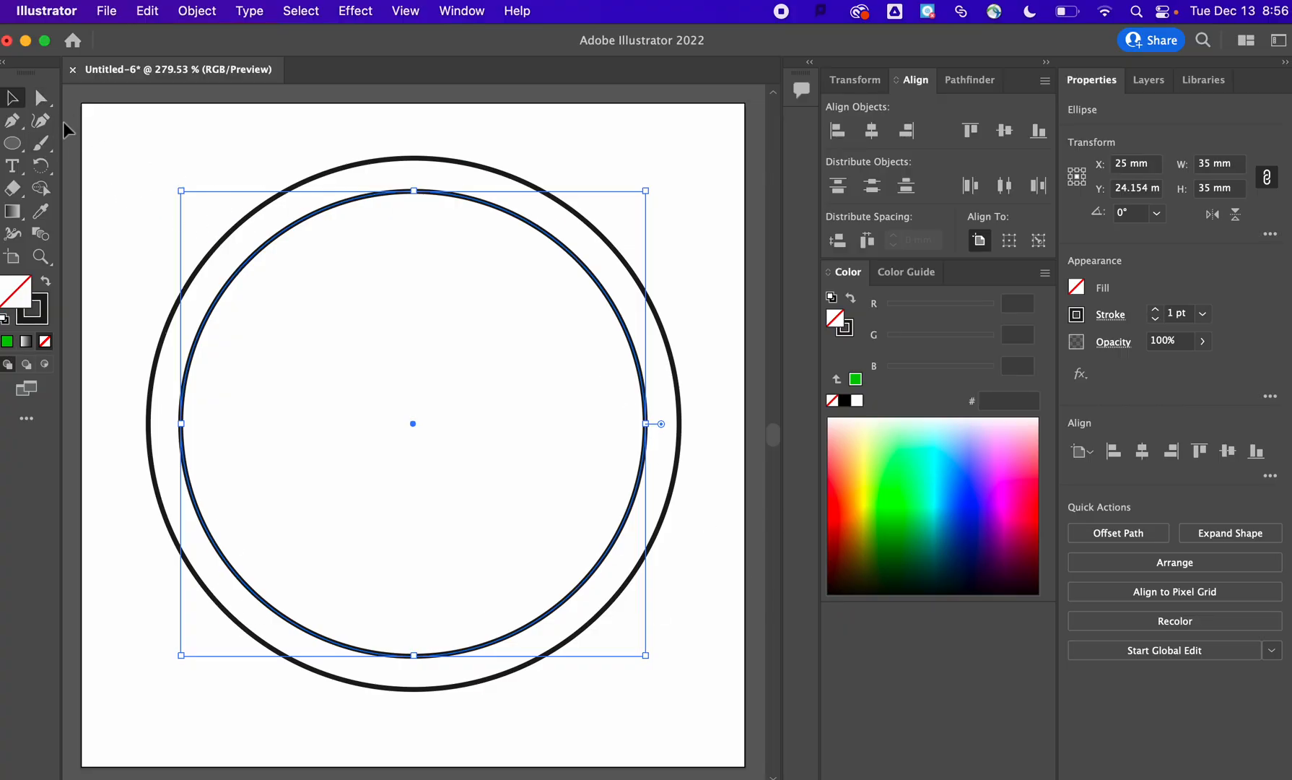
Pick out the inner circle's top anchor point with the Direct Selection tool and return to the Selection tool
{"action": "left_click", "coordinate": [41, 97]}
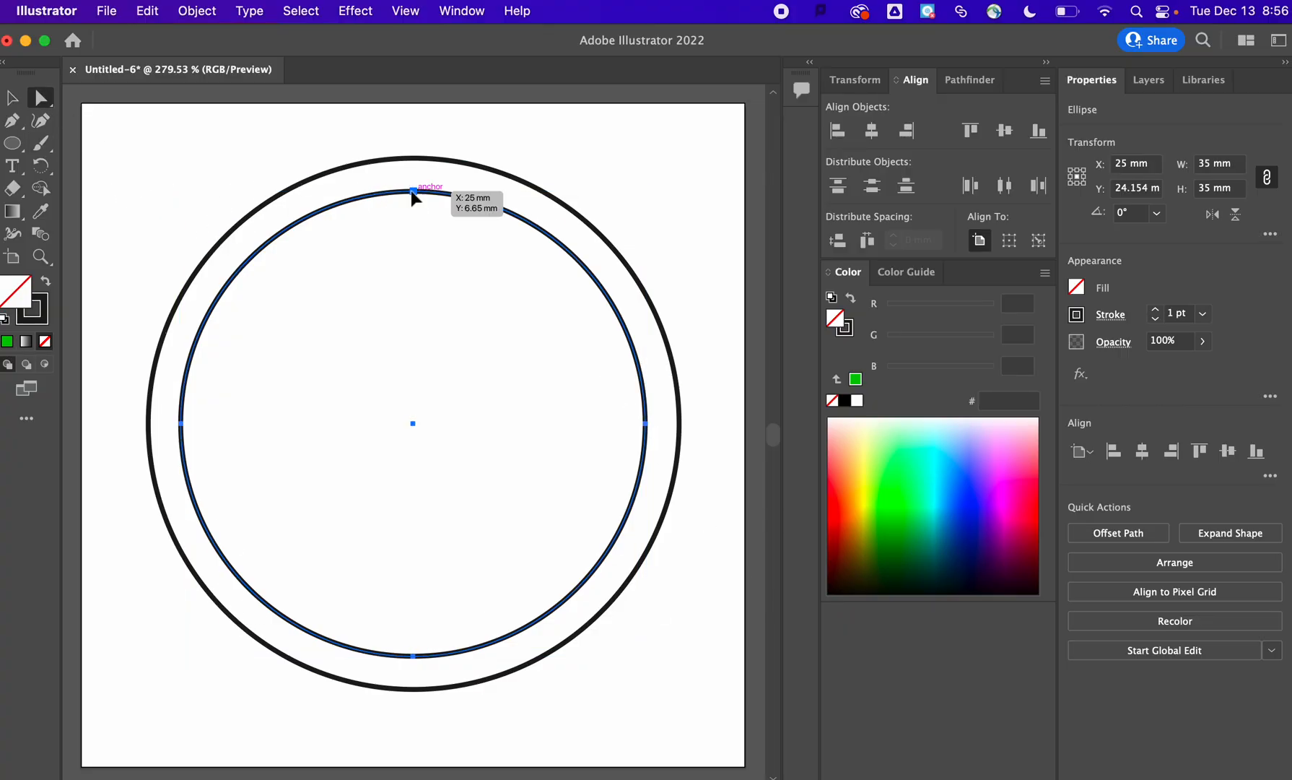
{"action": "left_click", "coordinate": [413, 192]}
{"action": "left_click", "coordinate": [12, 99]}
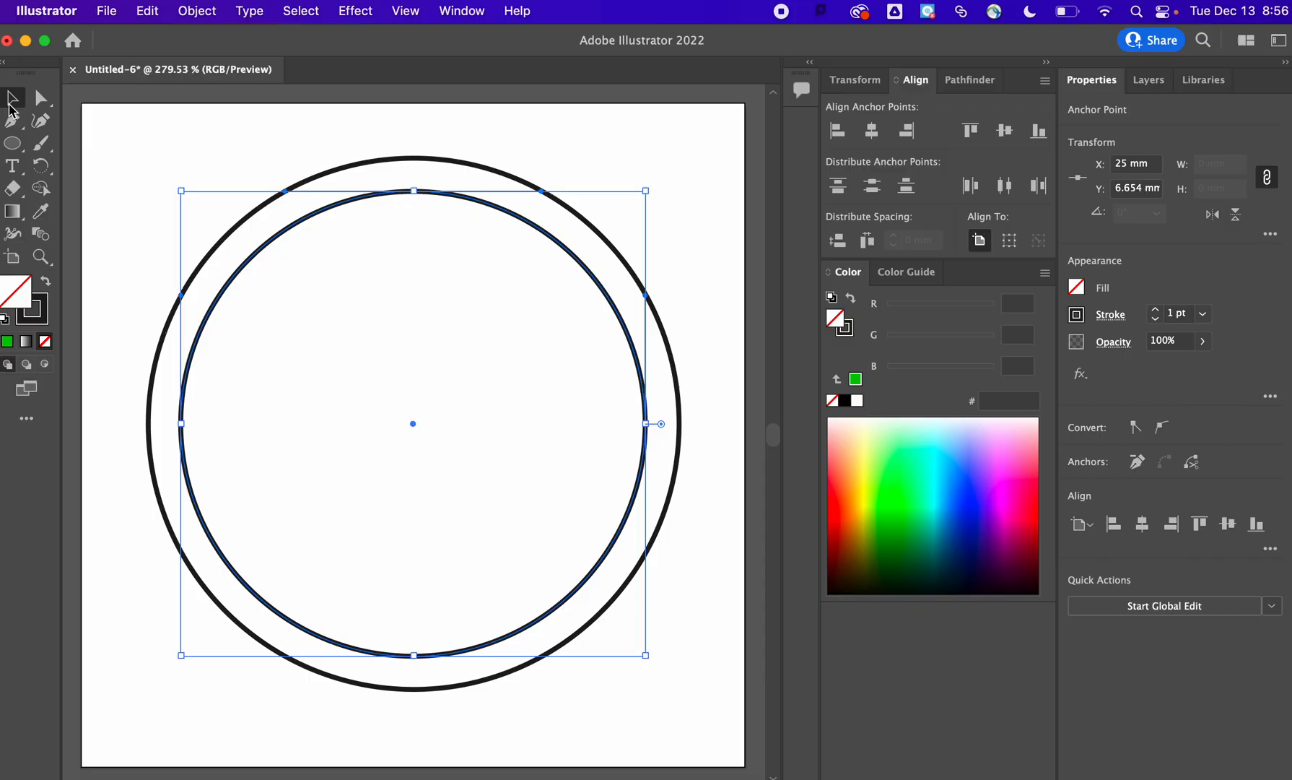
Select both circles and align their centres horizontally
{"action": "left_click", "coordinate": [141, 160]}
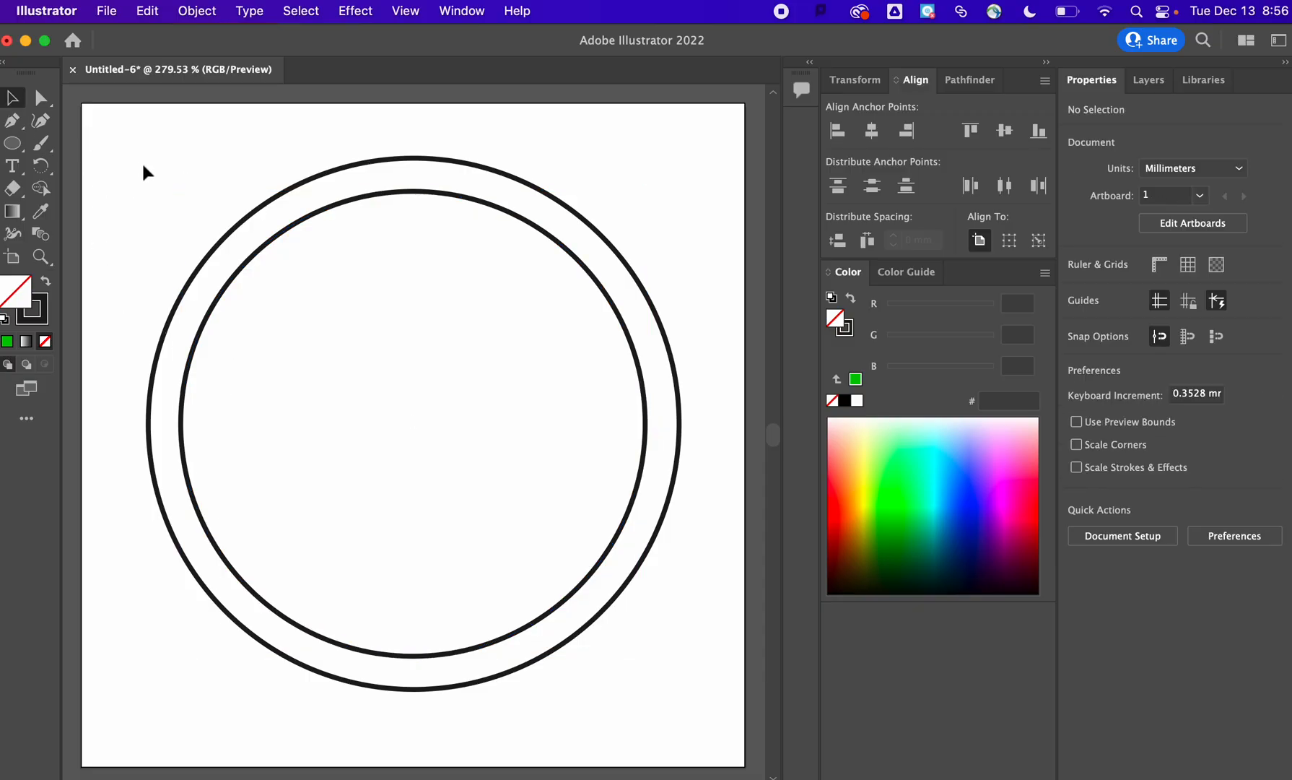
{"action": "left_click_drag", "start_coordinate": [135, 161], "coordinate": [462, 455]}
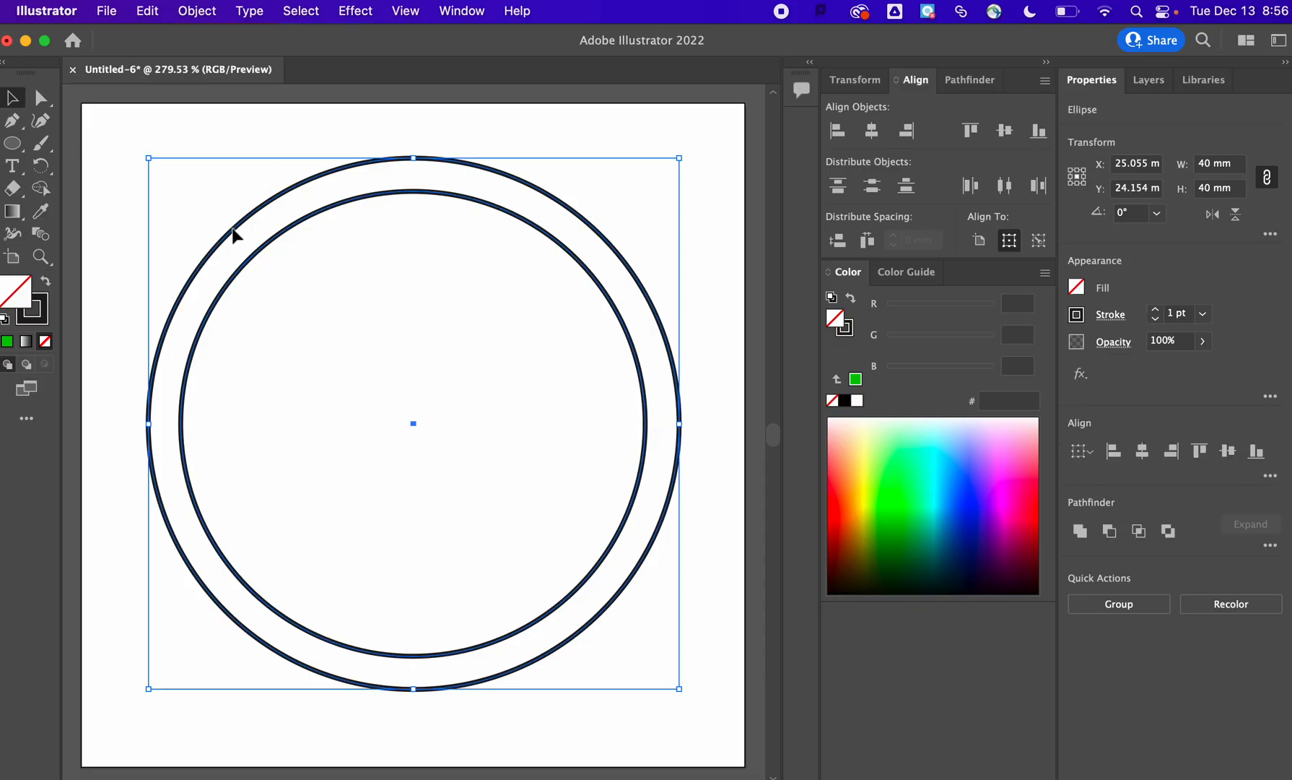
{"action": "left_click", "coordinate": [1148, 457]}
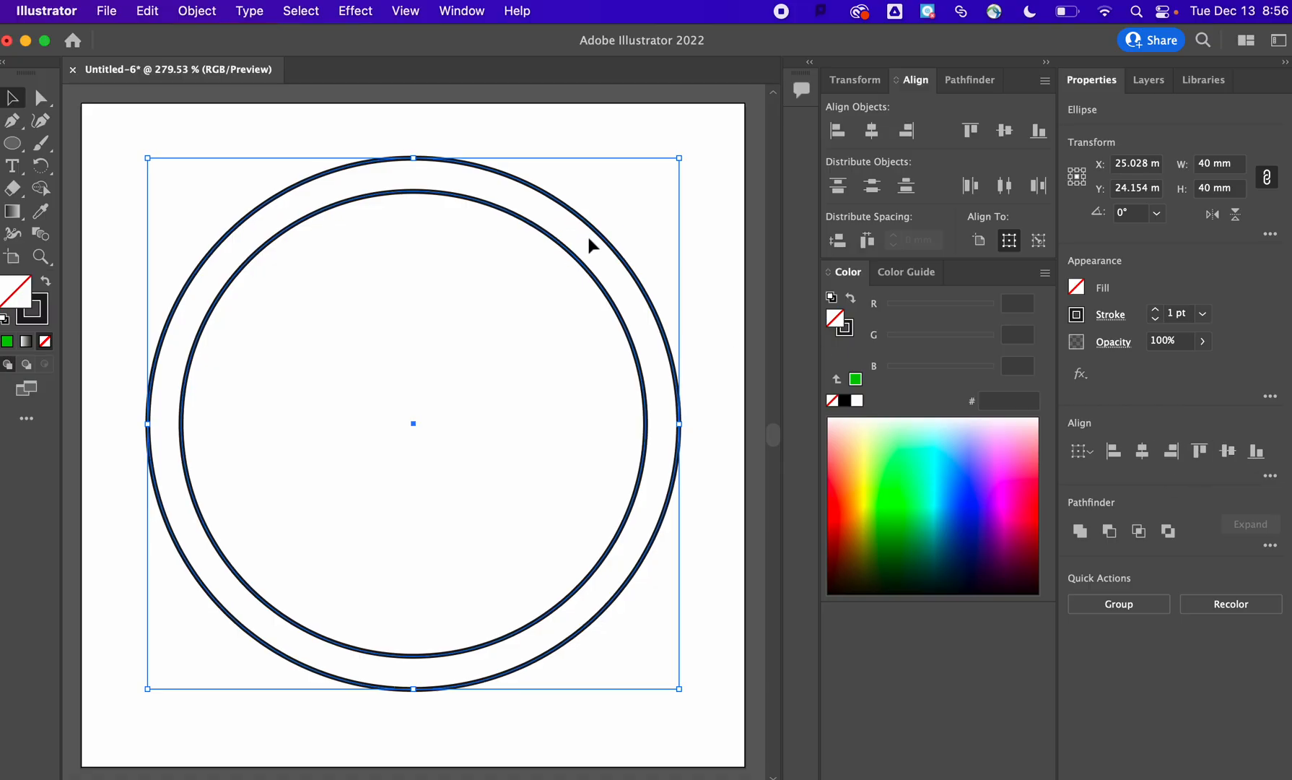
Move the inner circle off-centre and align both circles by their horizontal and vertical centres
{"action": "left_click", "coordinate": [691, 249]}
{"action": "left_click_drag", "start_coordinate": [606, 291], "coordinate": [721, 352]}
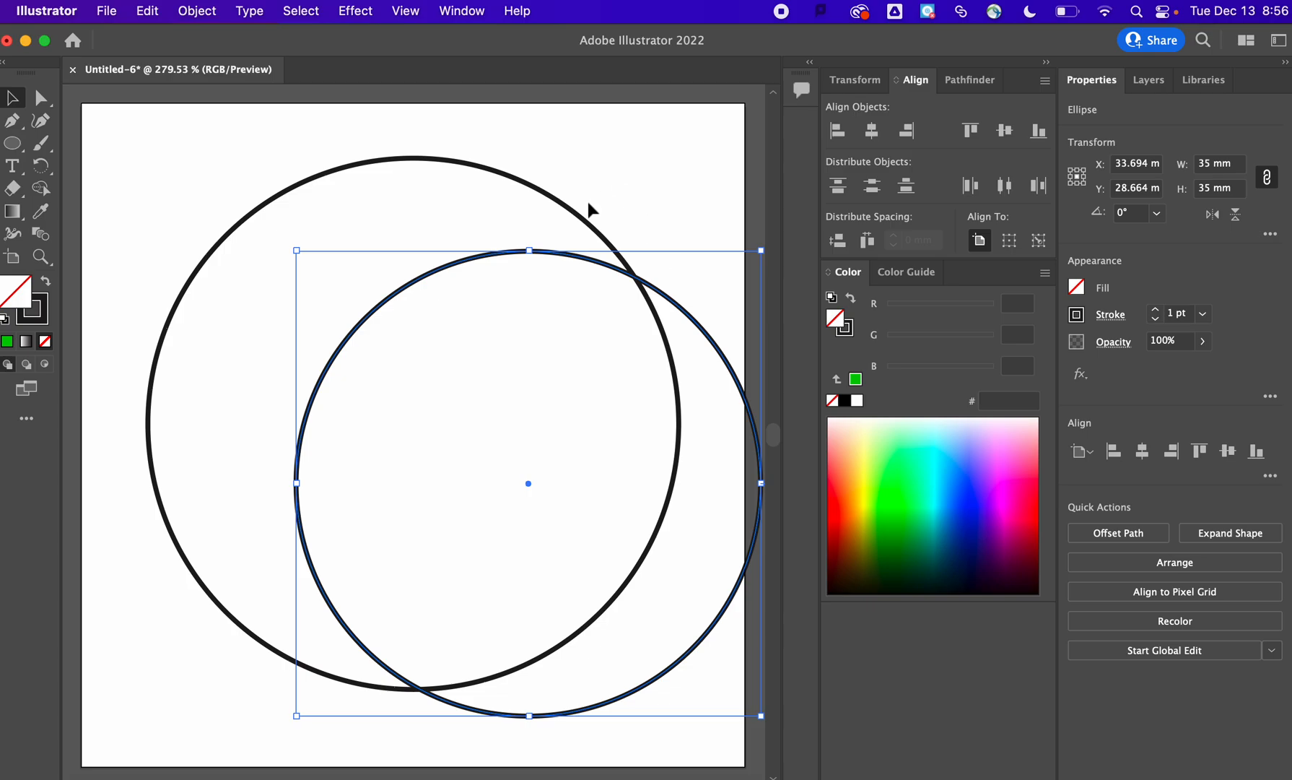
{"action": "left_click_drag", "start_coordinate": [644, 144], "coordinate": [480, 383]}
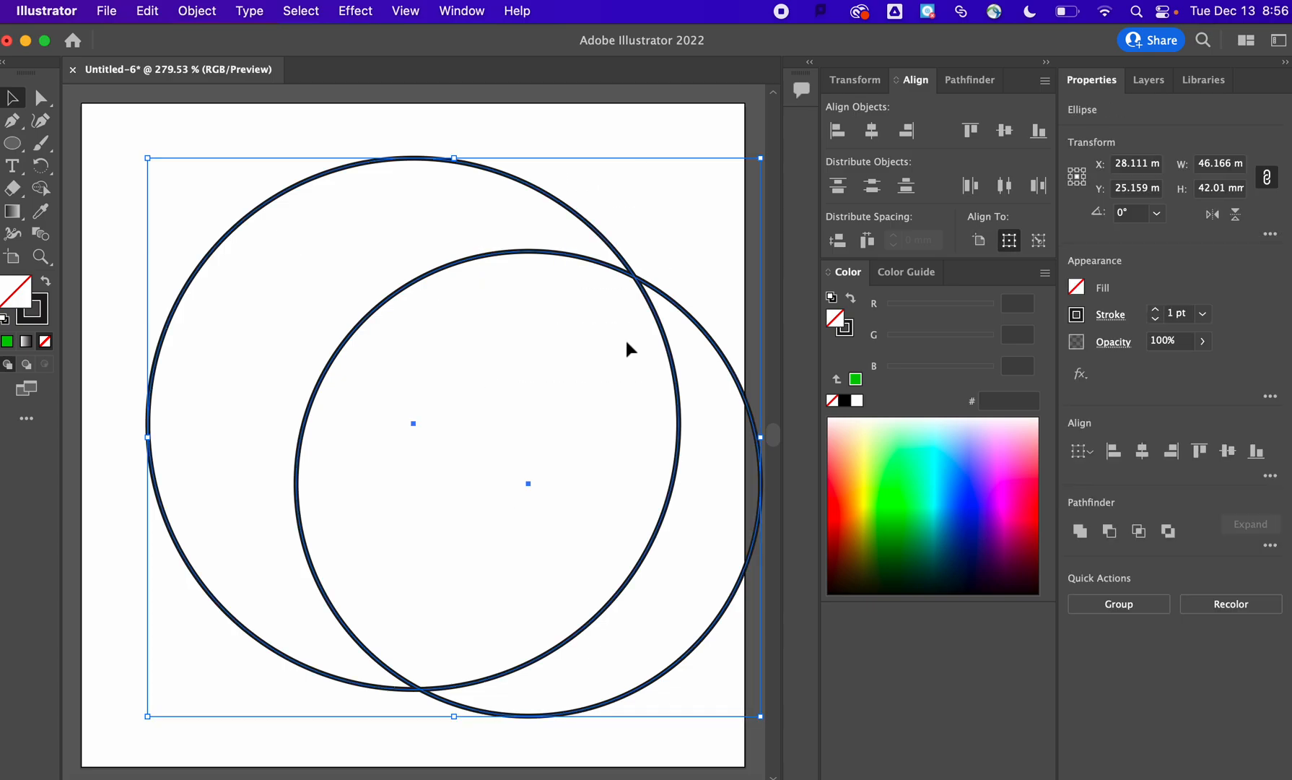
{"action": "left_click", "coordinate": [1142, 455]}
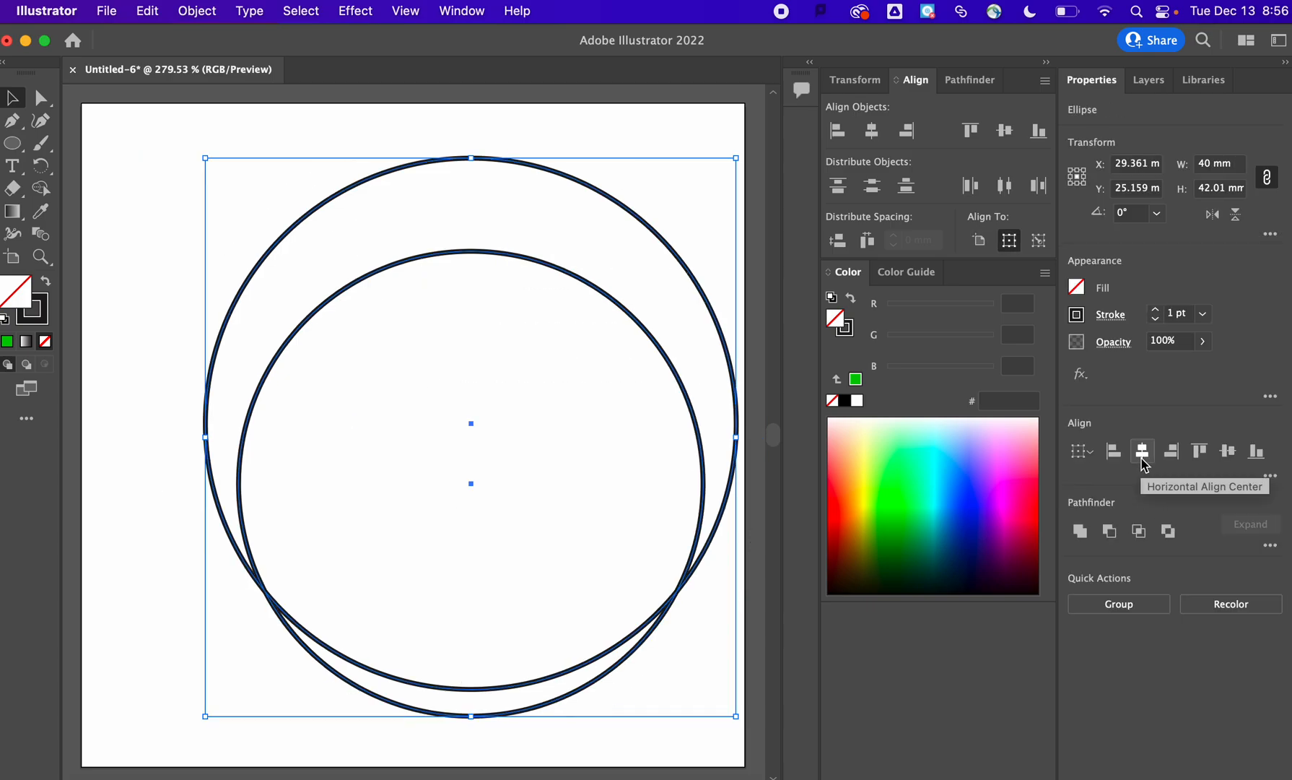
{"action": "left_click", "coordinate": [1227, 453]}
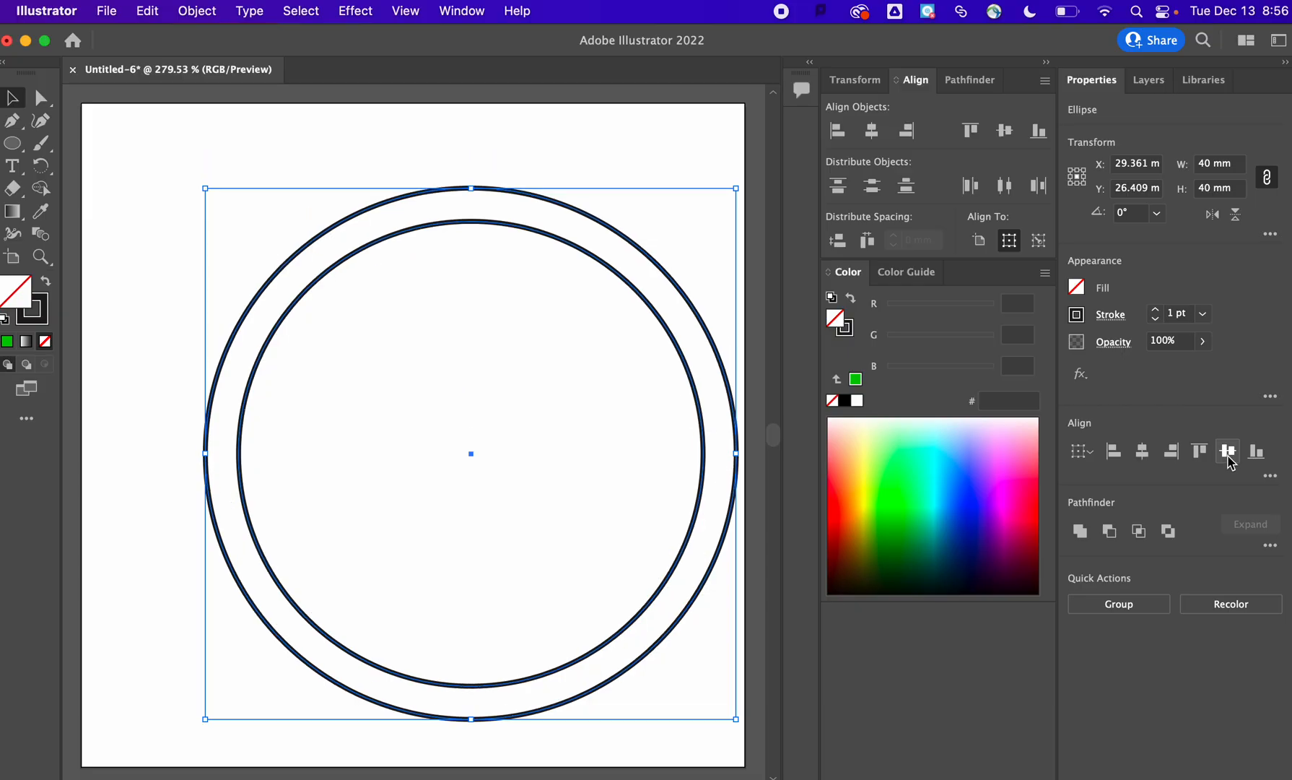
Move both circles together to roughly the centre of the artboard and set their stroke weight to 0.1 pt
{"action": "left_click_drag", "start_coordinate": [472, 453], "coordinate": [401, 429]}
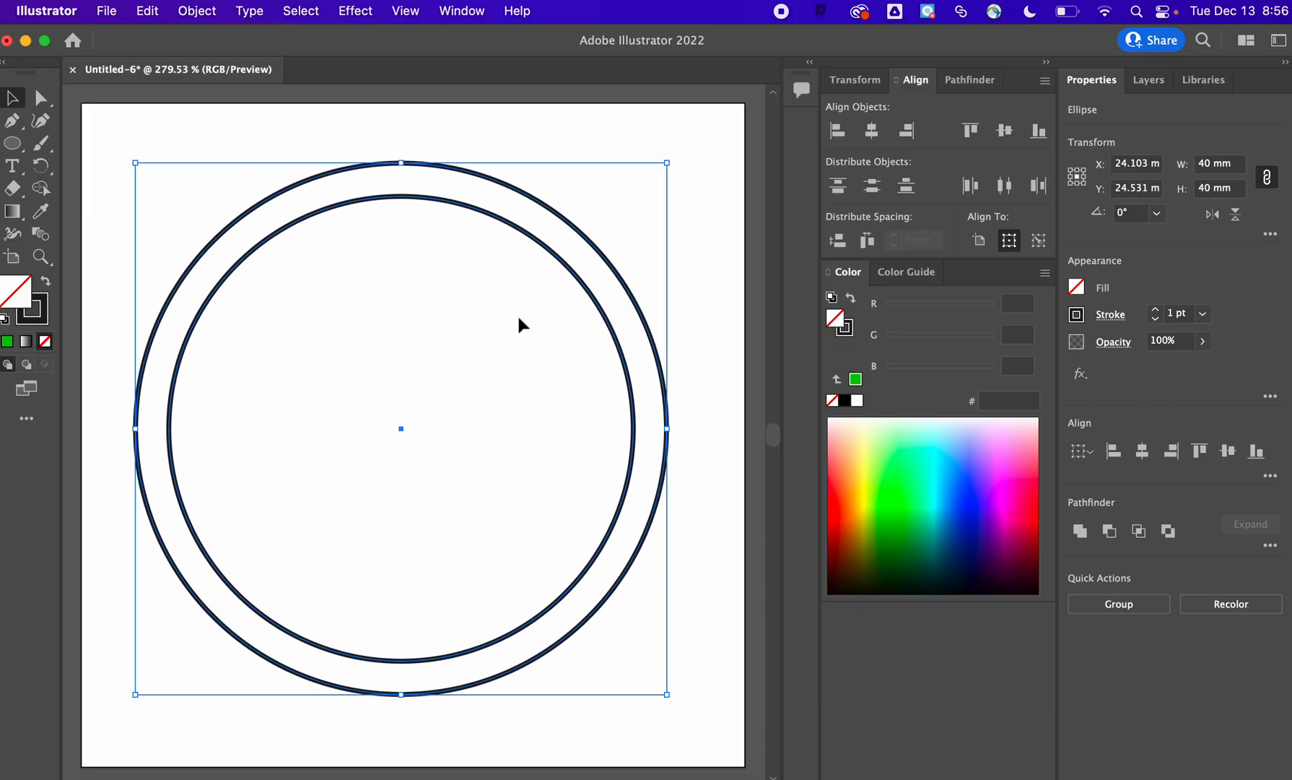
{"action": "left_click", "coordinate": [1171, 314]}
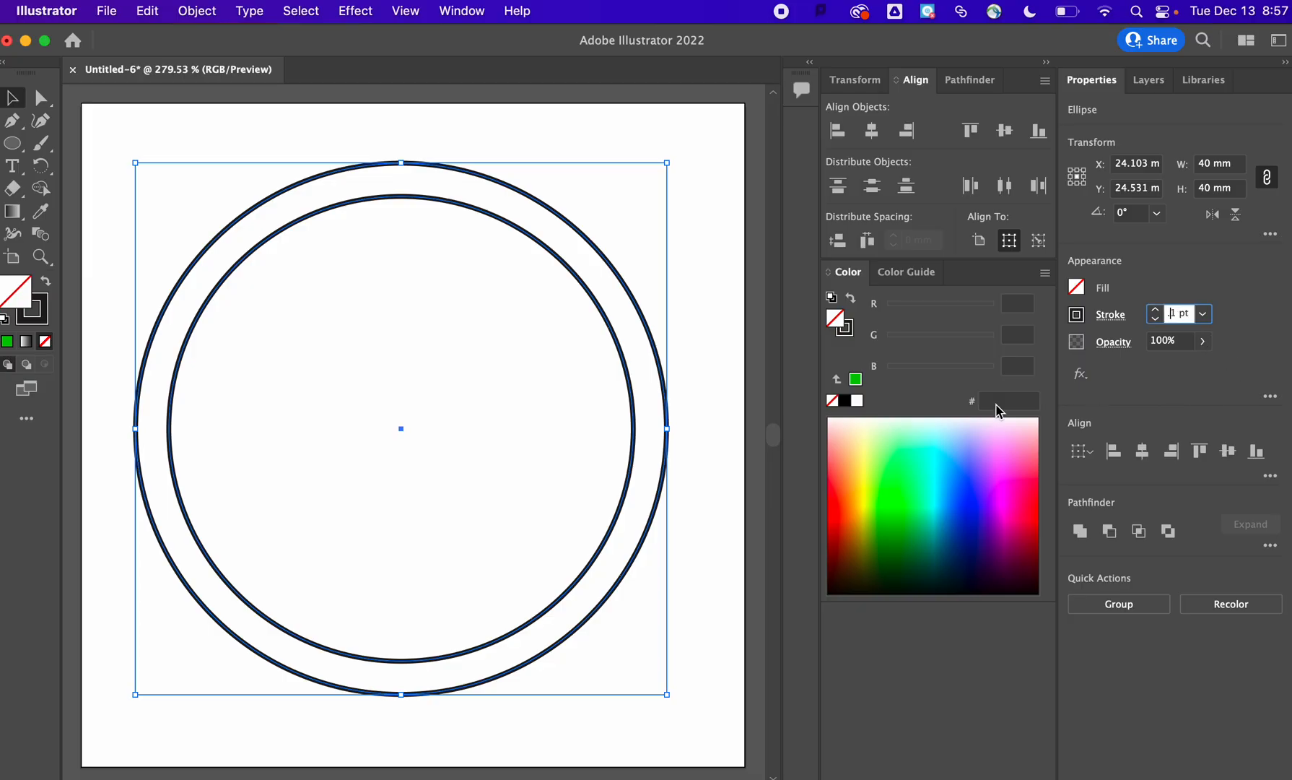
{"action": "left_click", "coordinate": [635, 179]}
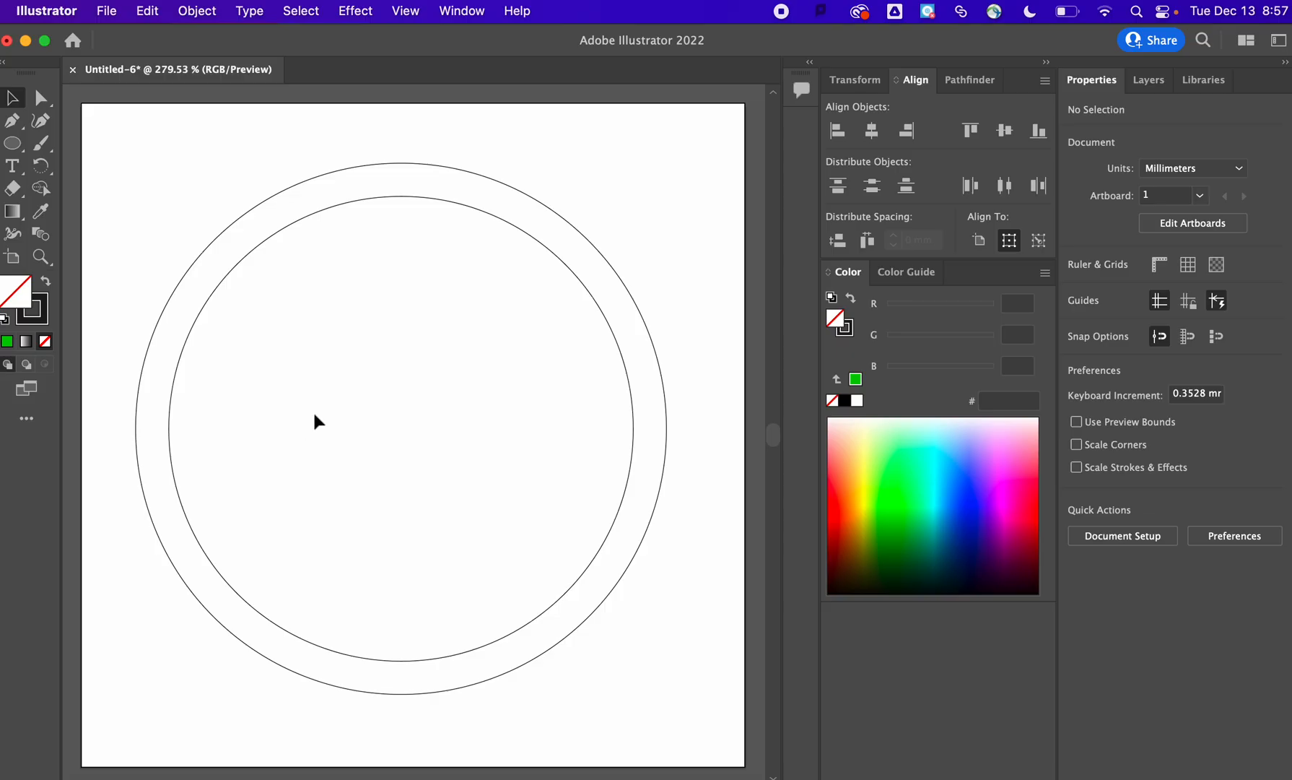
Add the point text "Happy Holidays" and move it inside the inner circle
{"action": "left_click", "coordinate": [11, 166]}
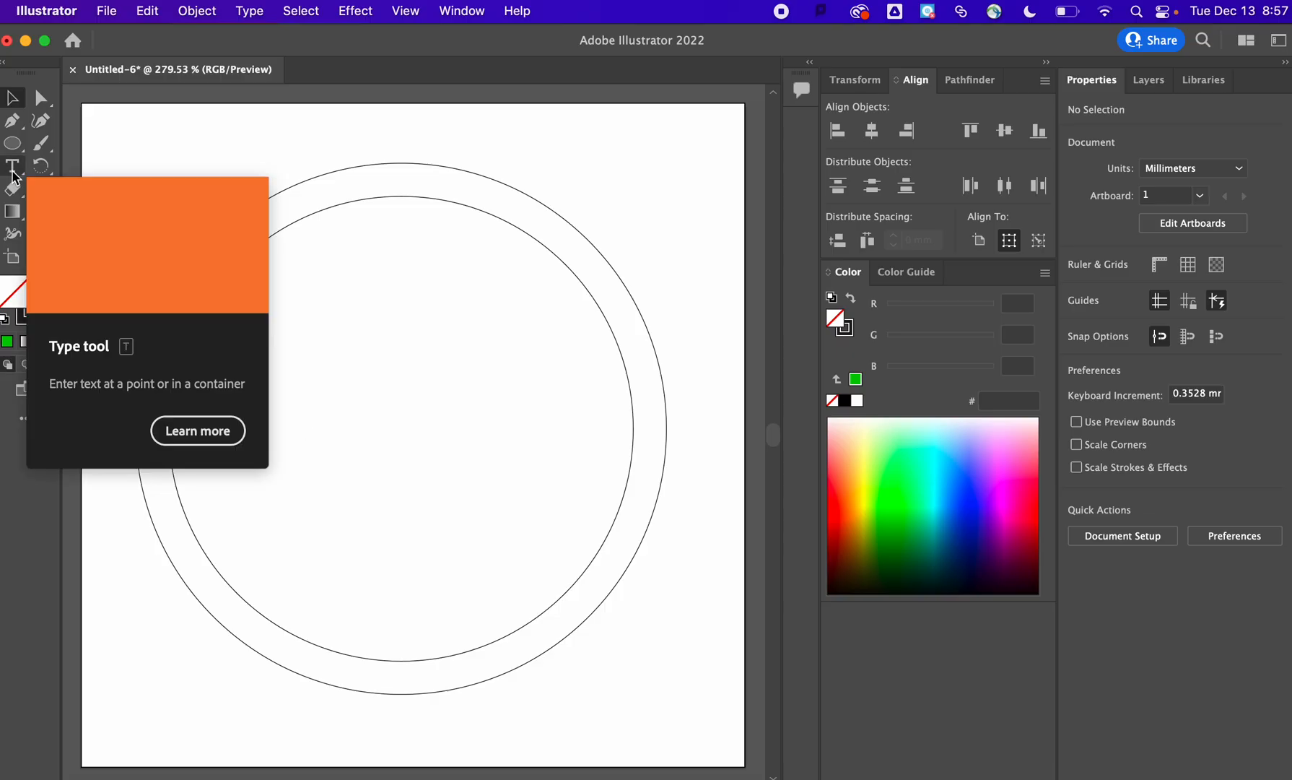
{"action": "left_click", "coordinate": [285, 404]}
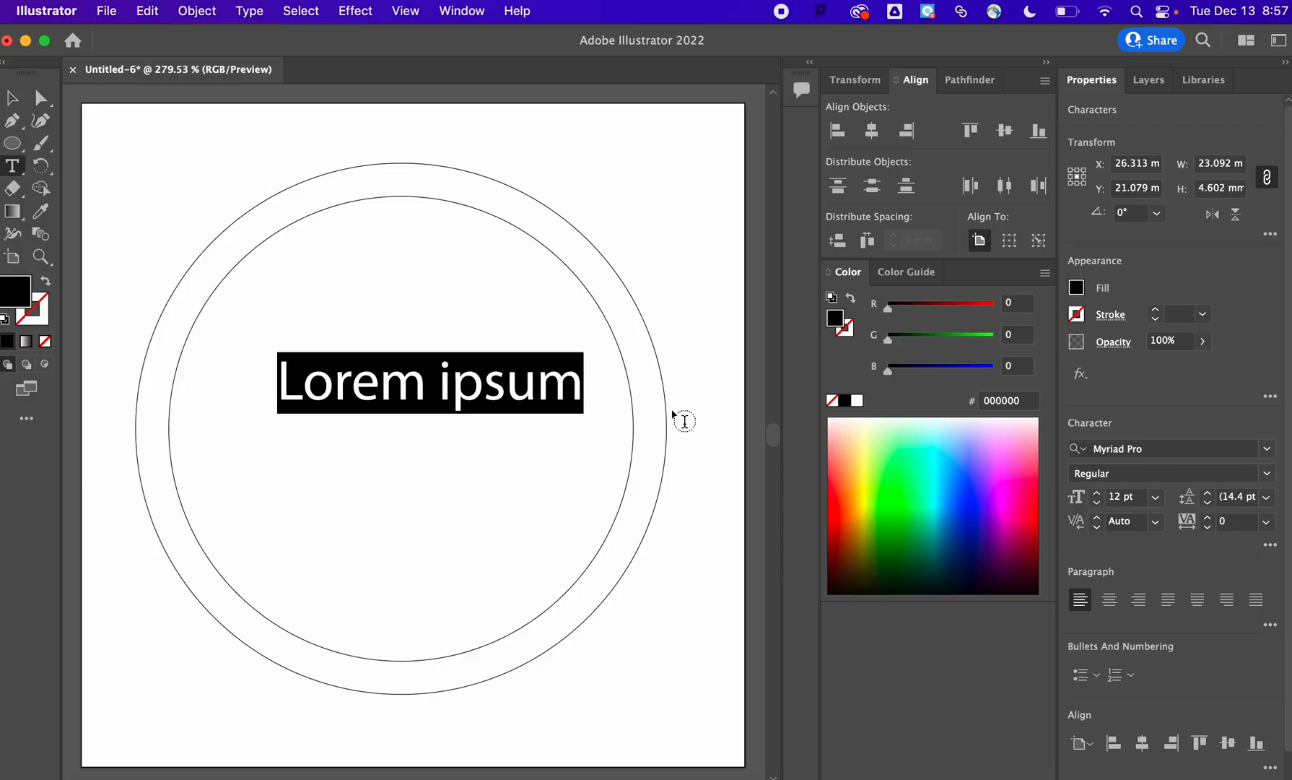
{"action": "type", "text": "Ha"}
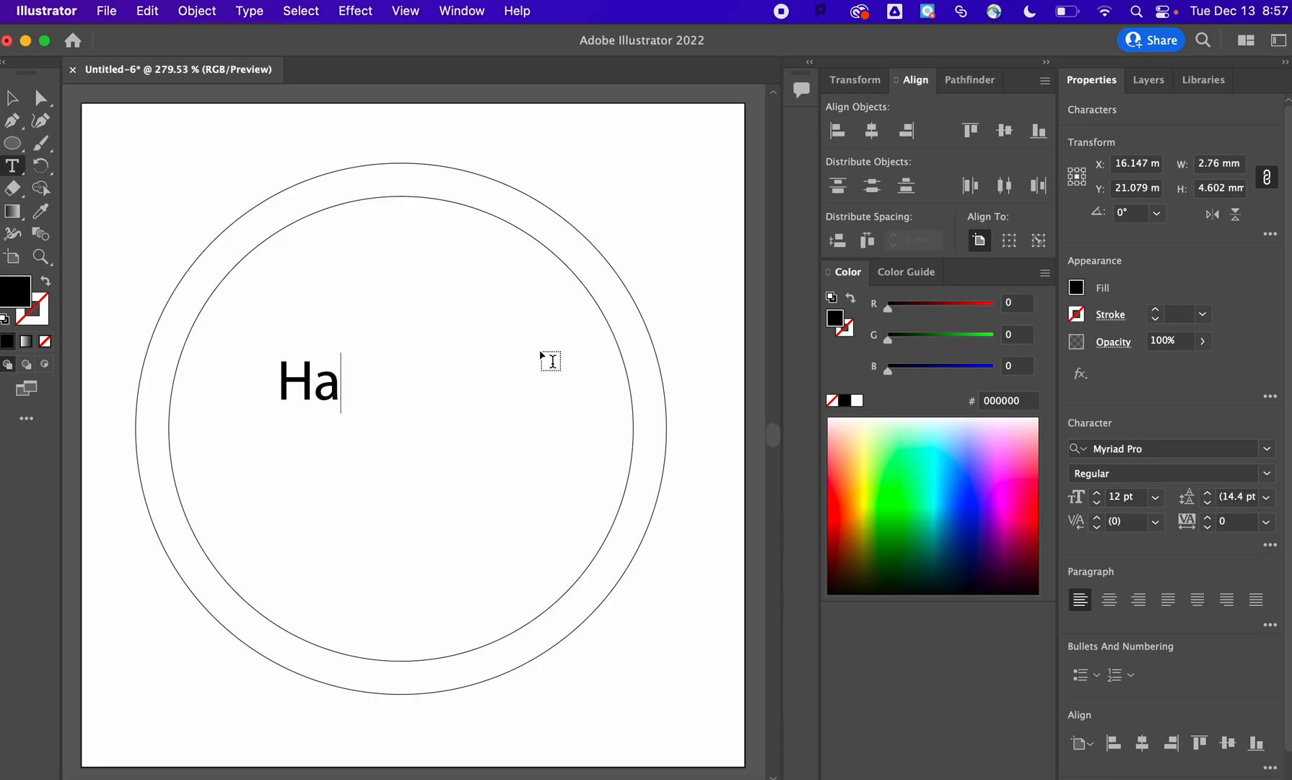
{"action": "type", "text": "ppy Holidays"}
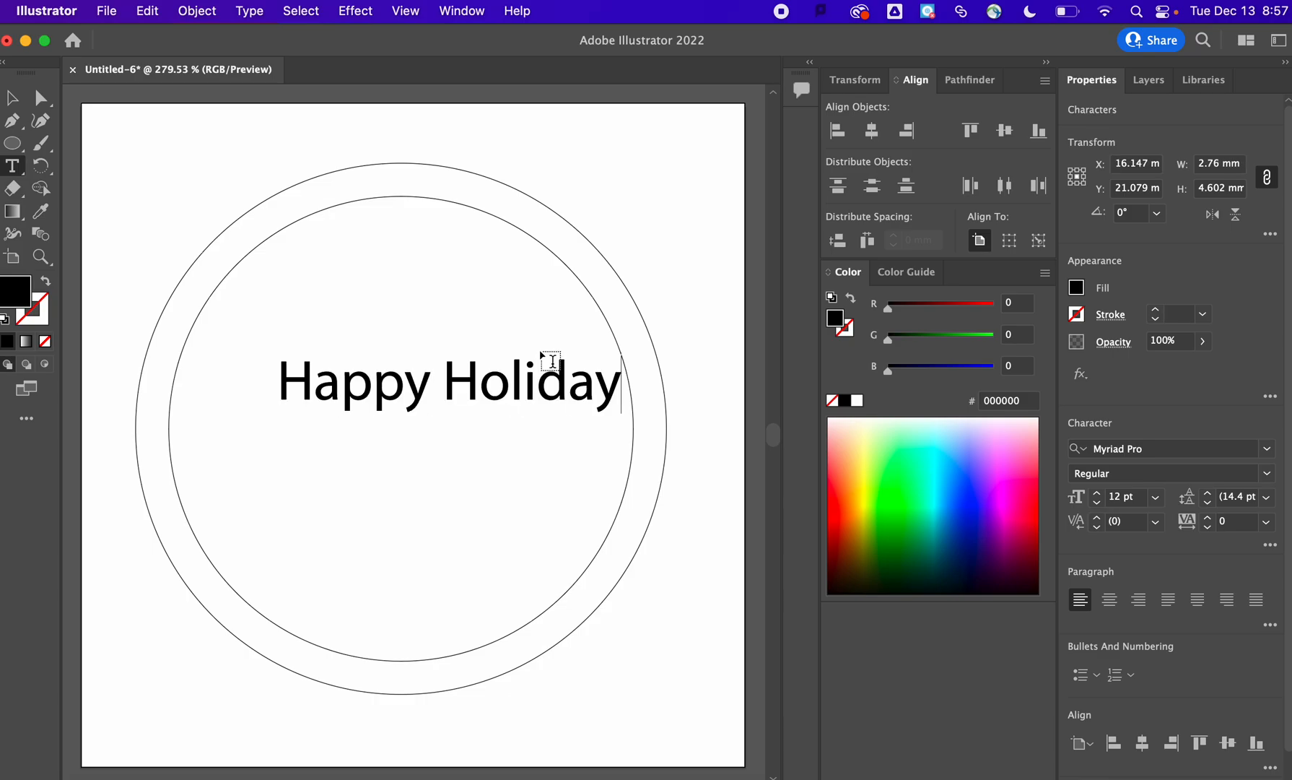
{"action": "left_click", "coordinate": [13, 101]}
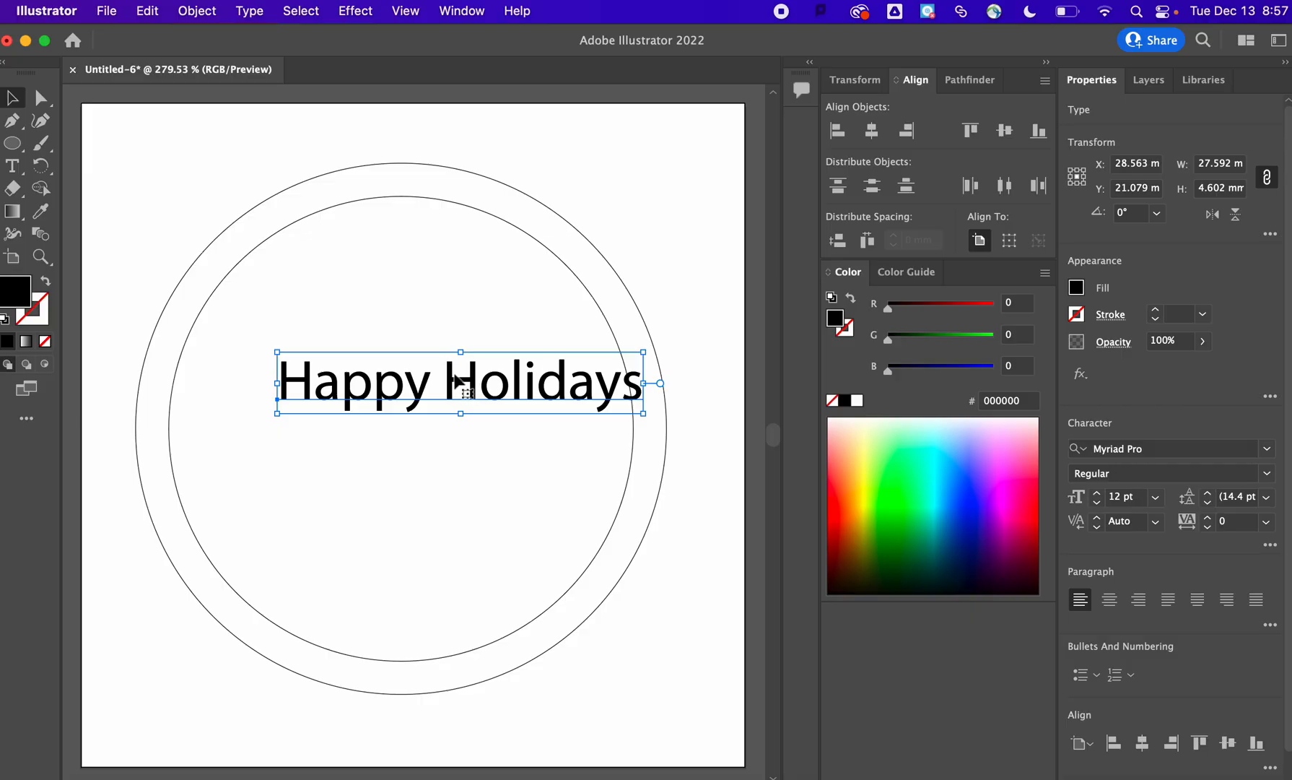
{"action": "left_click_drag", "start_coordinate": [480, 377], "coordinate": [433, 391]}
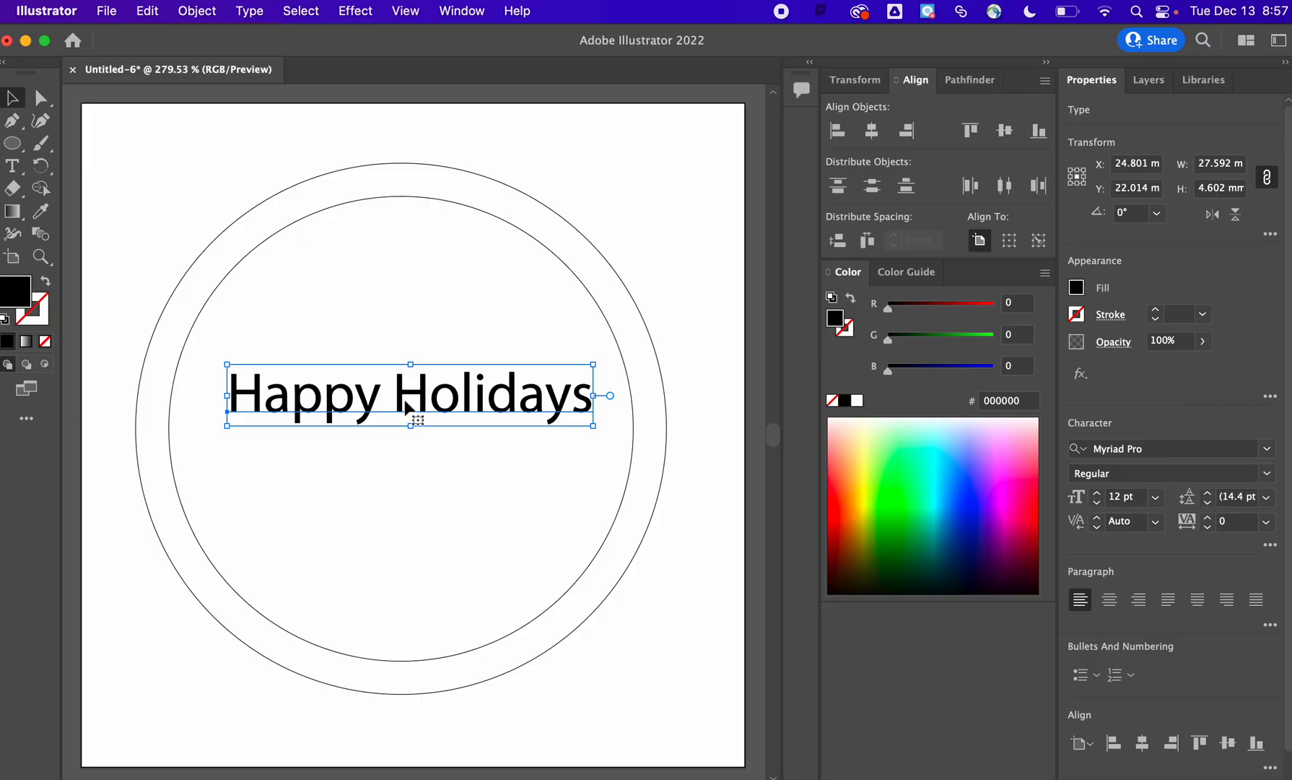
Change the whole "Happy Holidays" text to the Ananda font and reposition it within the inner circle
{"action": "left_click", "coordinate": [12, 165]}
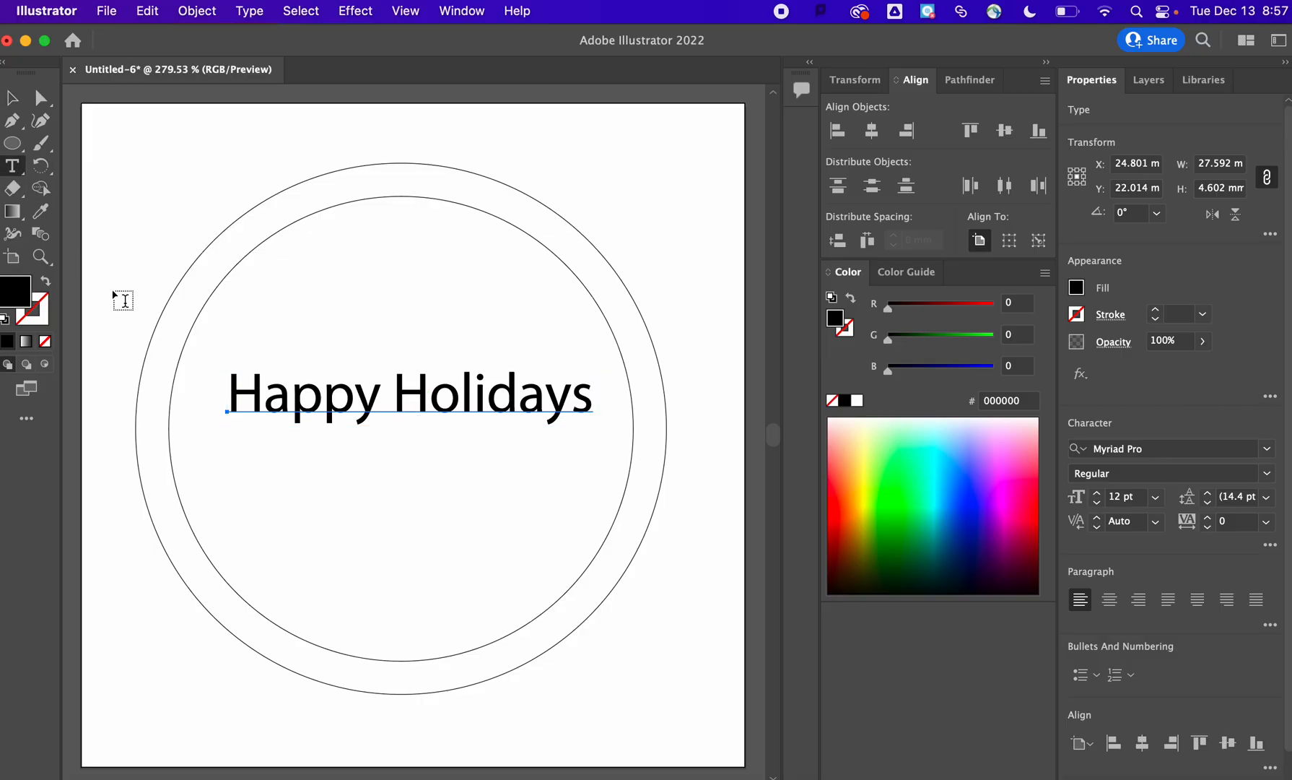
{"action": "left_click_drag", "start_coordinate": [230, 393], "coordinate": [629, 419]}
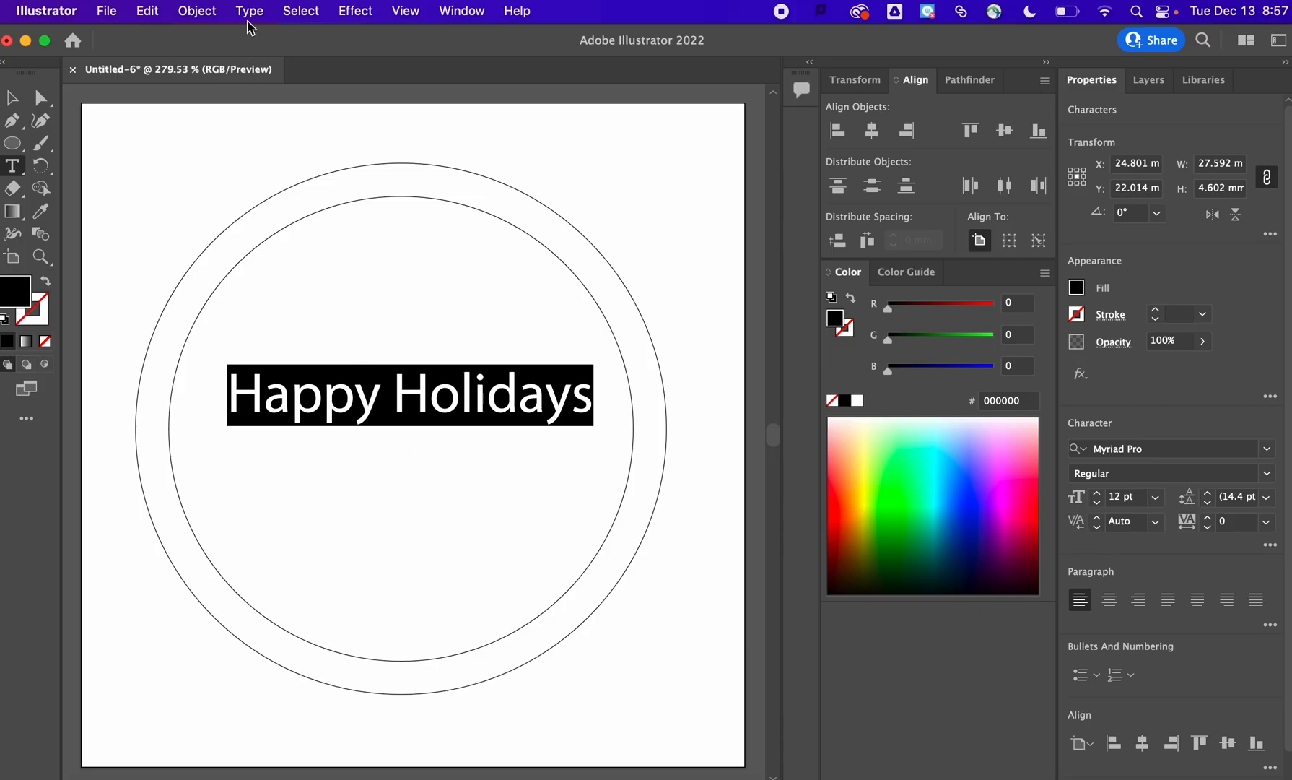
{"action": "left_click", "coordinate": [251, 16]}
{"action": "mouse_move", "coordinate": [262, 63]}
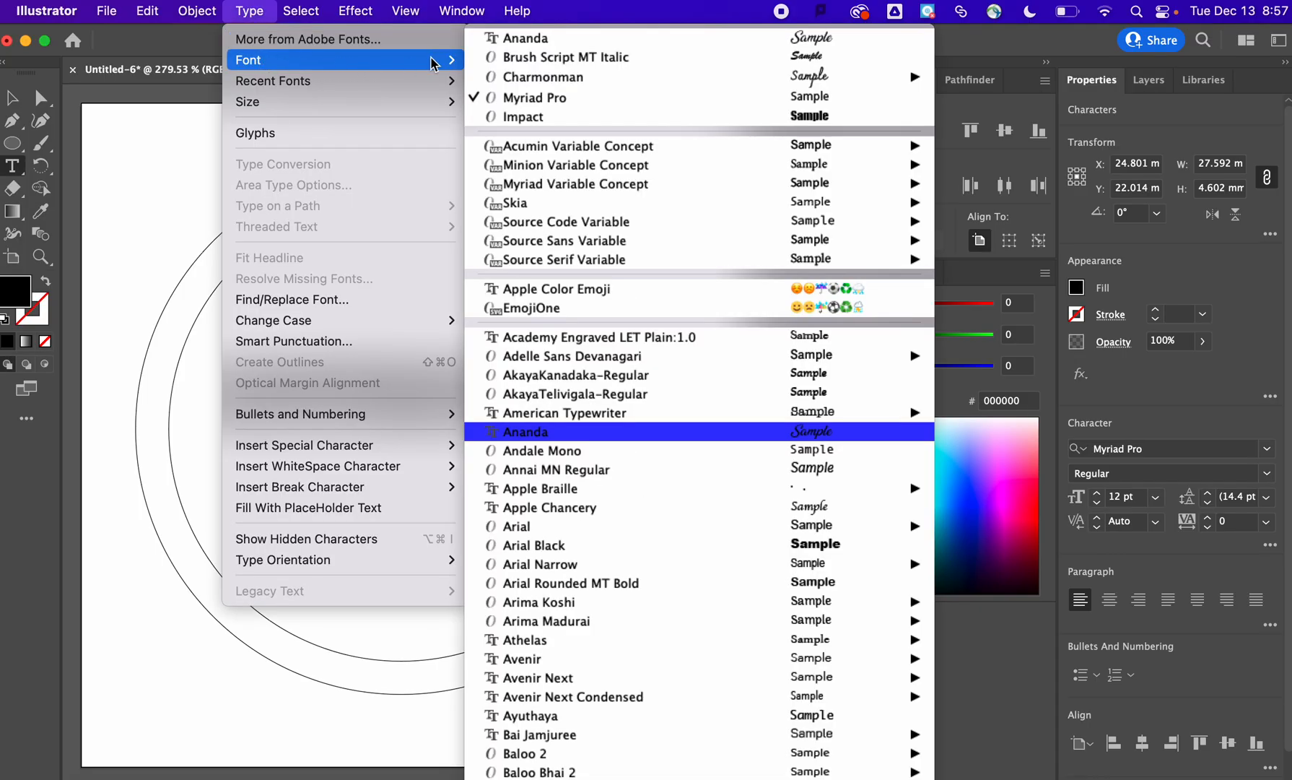
{"action": "left_click", "coordinate": [565, 433]}
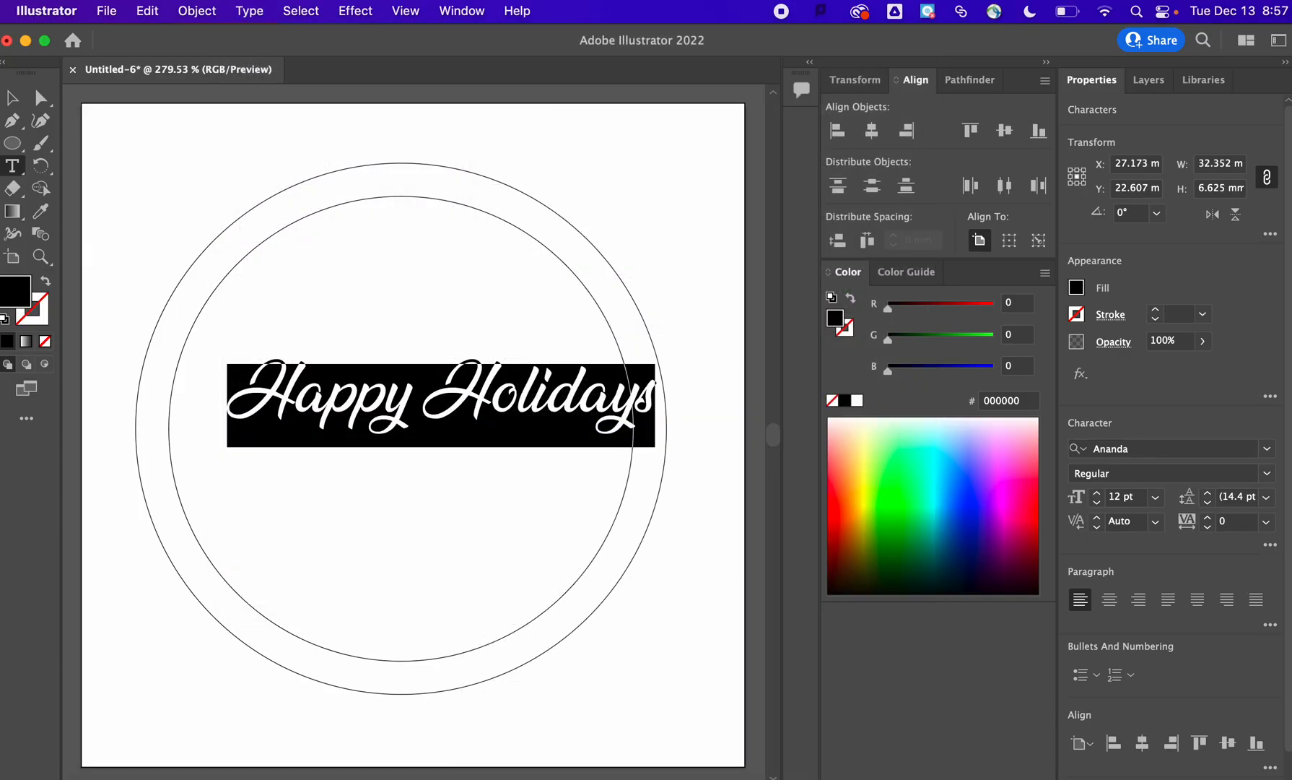
{"action": "left_click", "coordinate": [12, 98]}
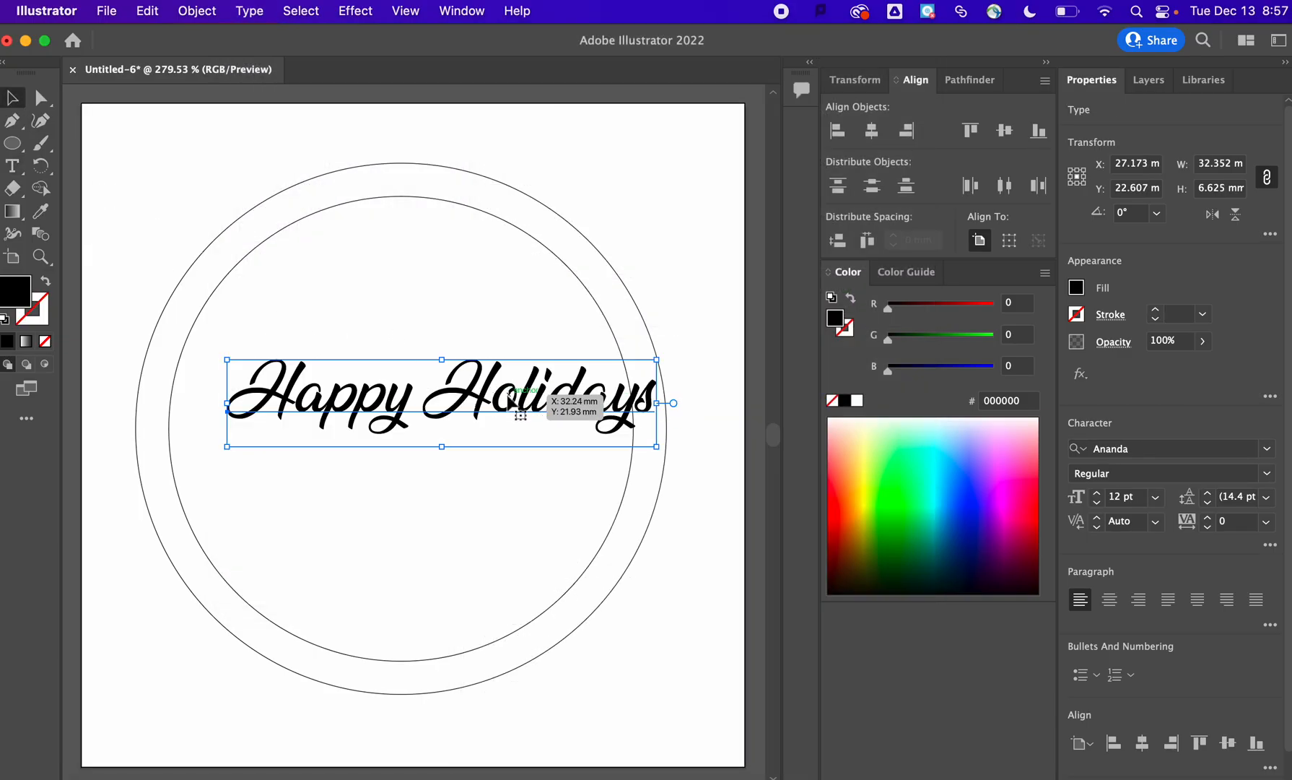
{"action": "left_click_drag", "start_coordinate": [509, 395], "coordinate": [474, 417]}
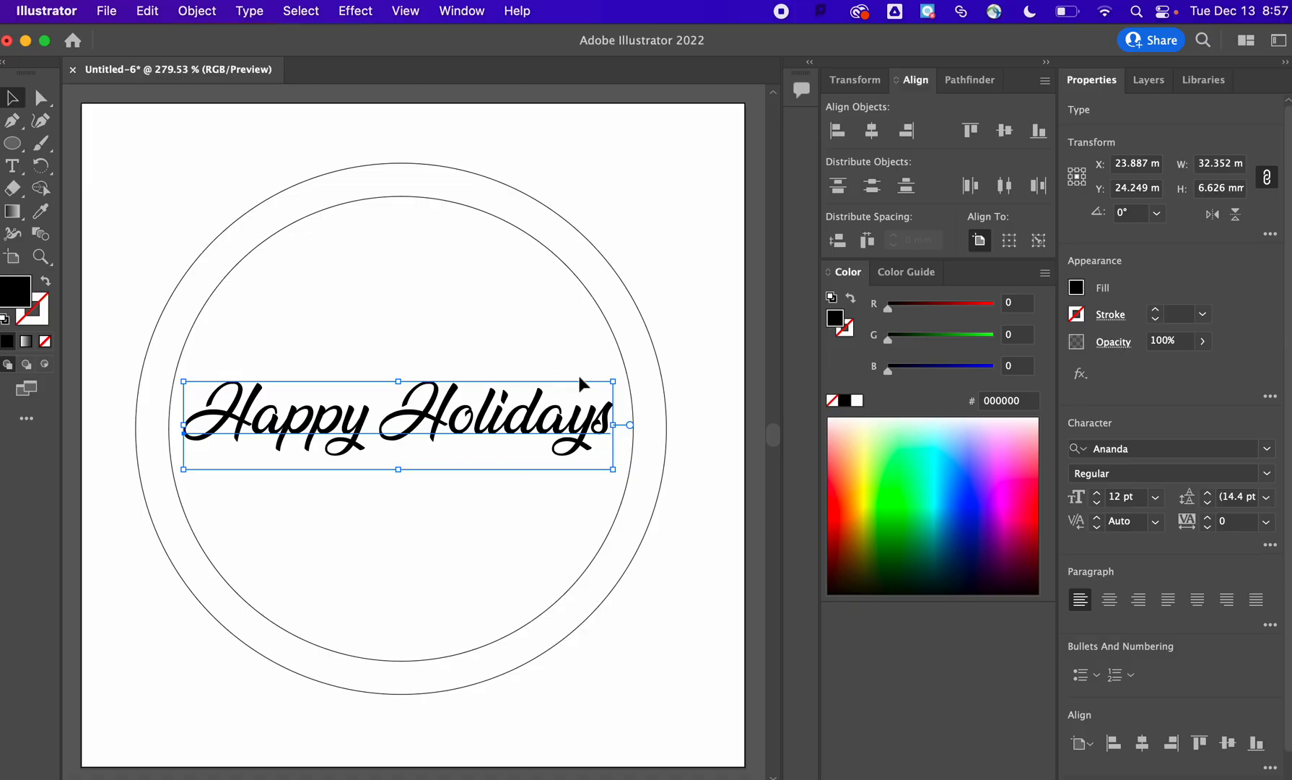
Reflect the "Happy Holidays" text across the vertical axis and move the mirrored text back inside the inner circle
{"action": "left_click", "coordinate": [206, 15]}
{"action": "mouse_move", "coordinate": [202, 33]}
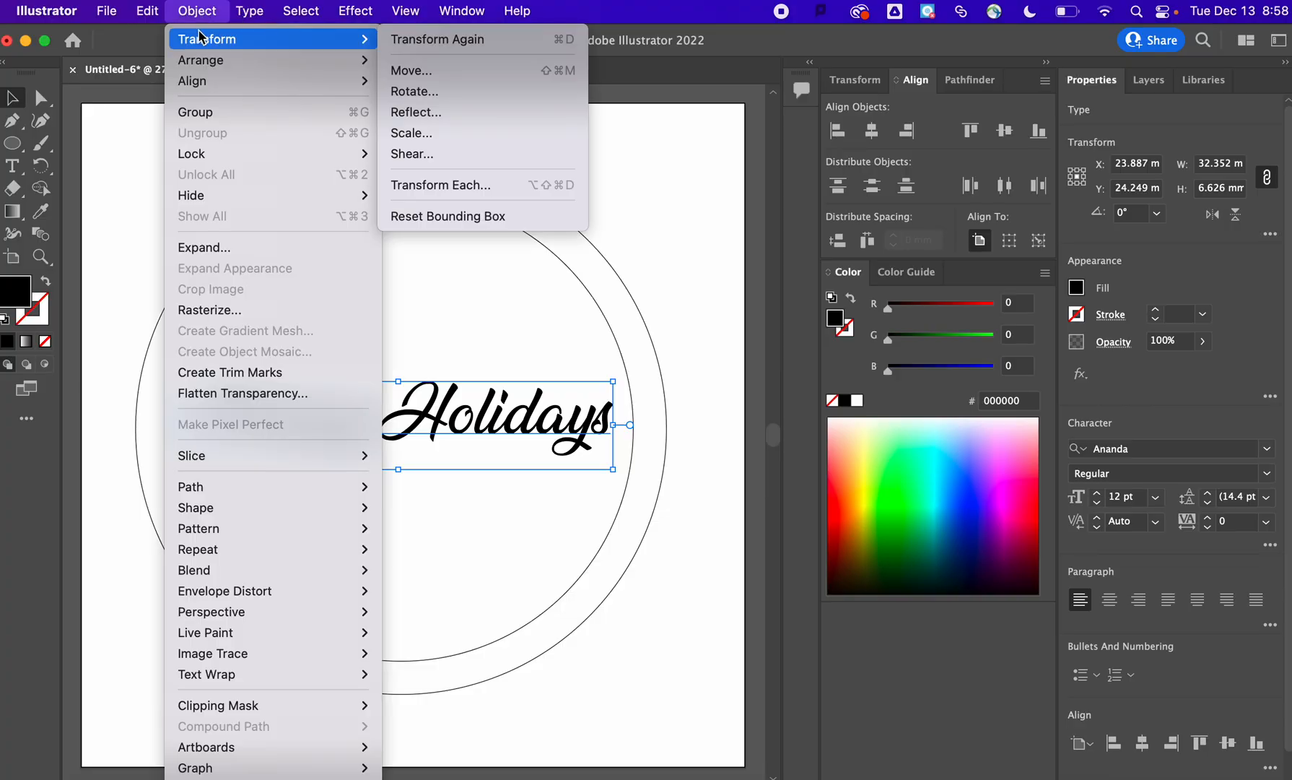
{"action": "left_click", "coordinate": [413, 112]}
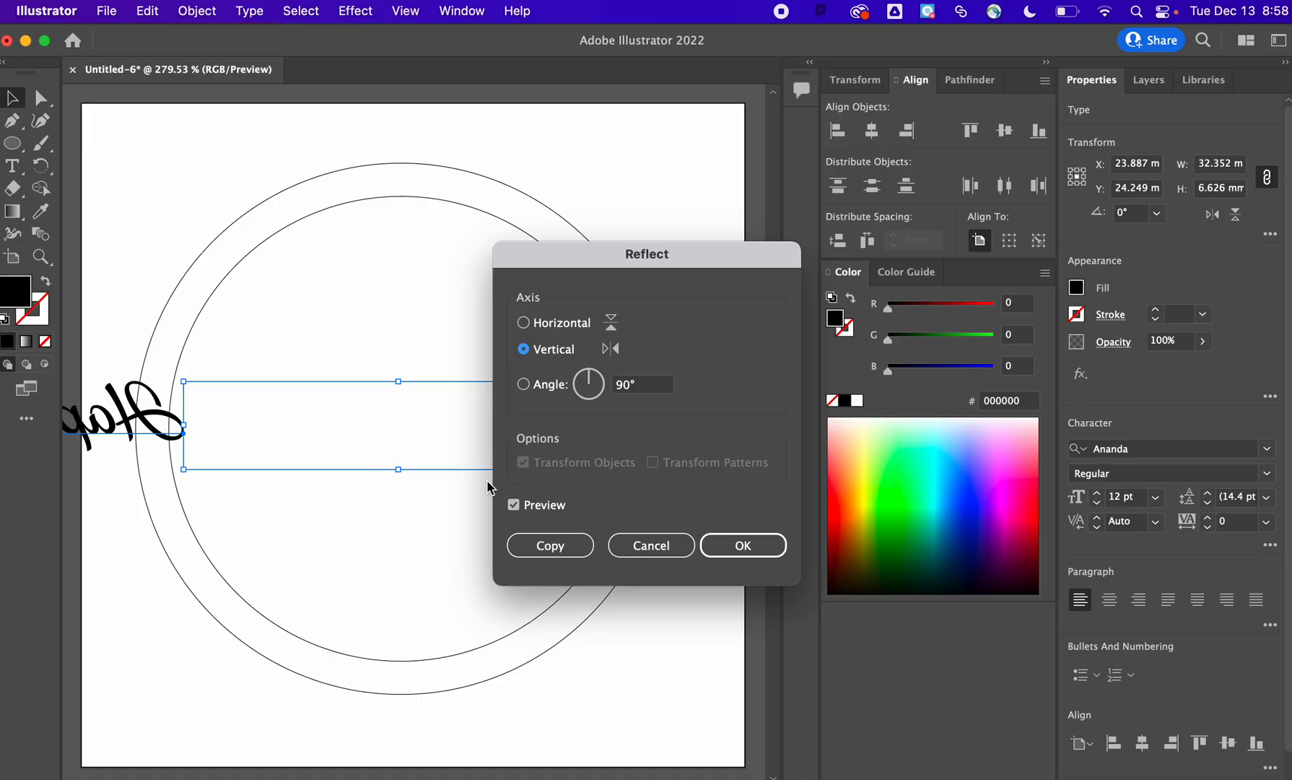
{"action": "left_click", "coordinate": [772, 543]}
{"action": "left_click_drag", "start_coordinate": [163, 419], "coordinate": [585, 416]}
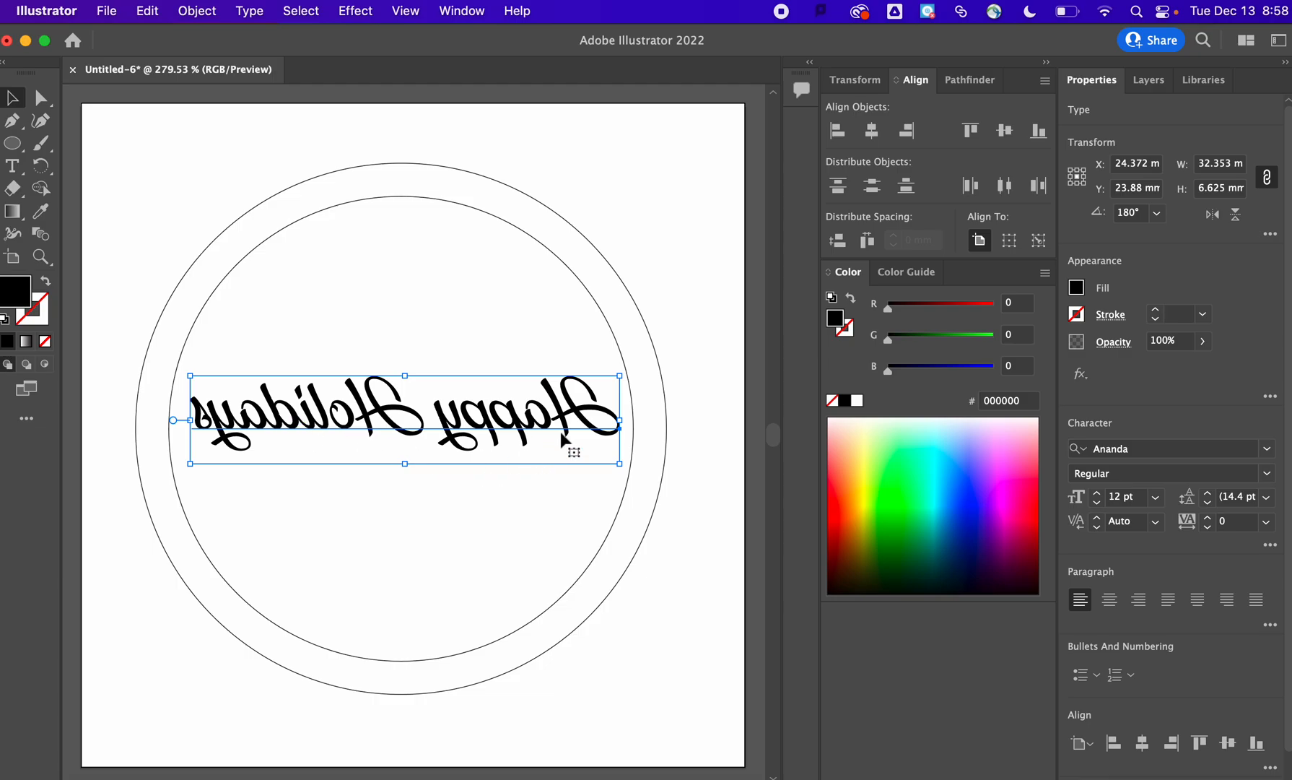
Expand the mirrored text's object and fill into editable paths
{"action": "left_click", "coordinate": [328, 175]}
{"action": "key", "text": "a"}
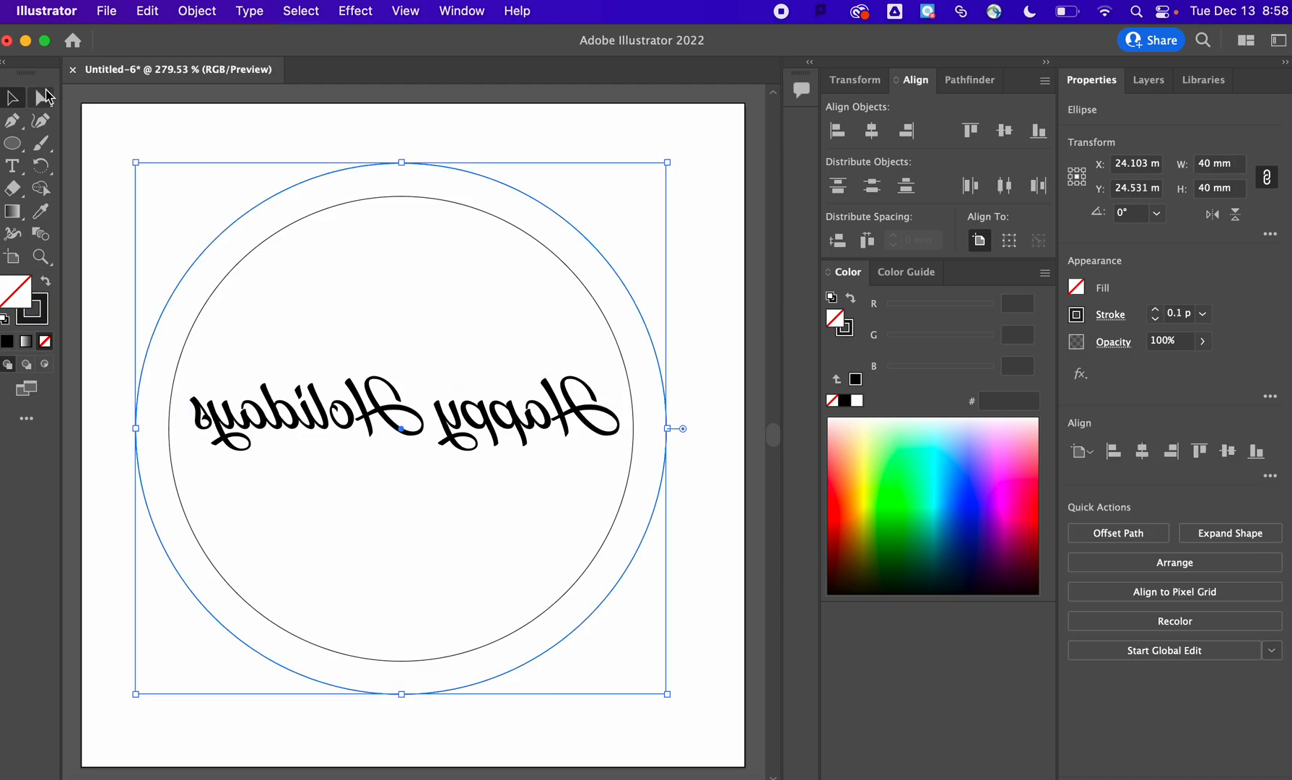
{"action": "left_click", "coordinate": [394, 415]}
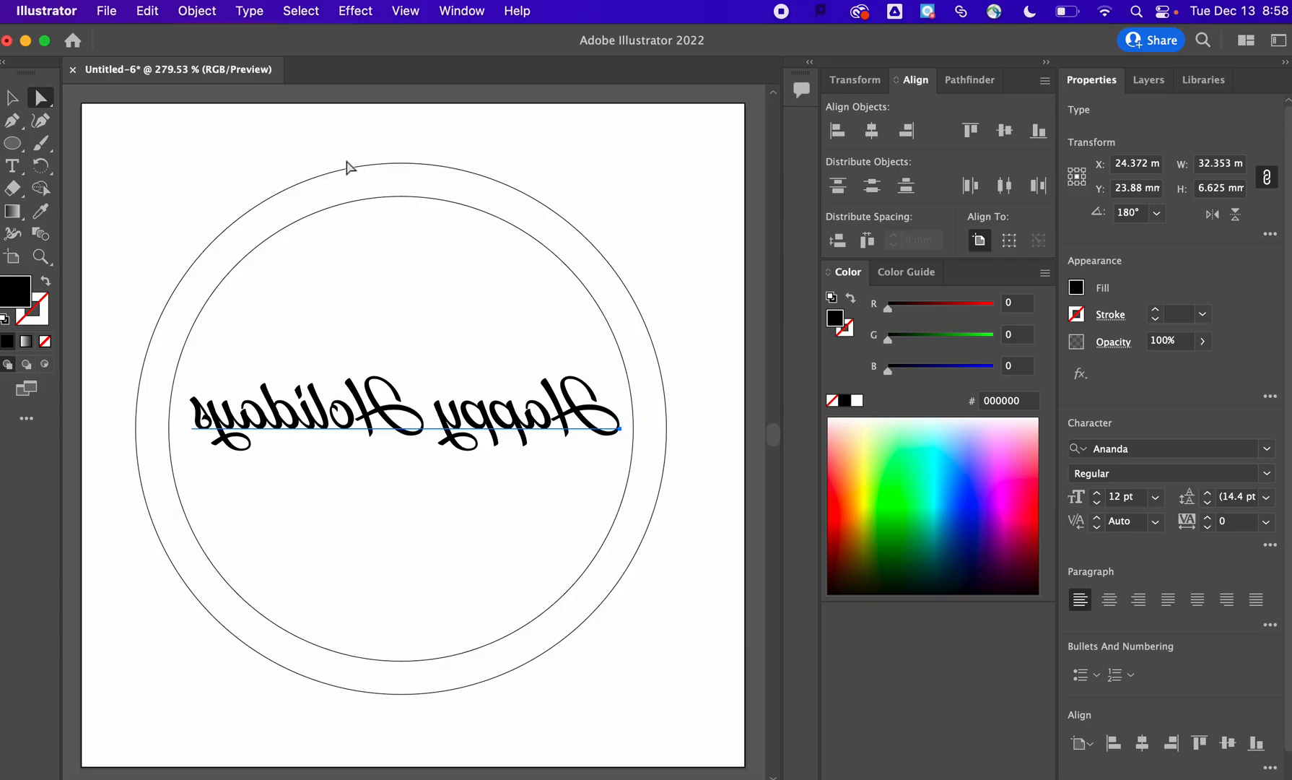
{"action": "left_click", "coordinate": [197, 11]}
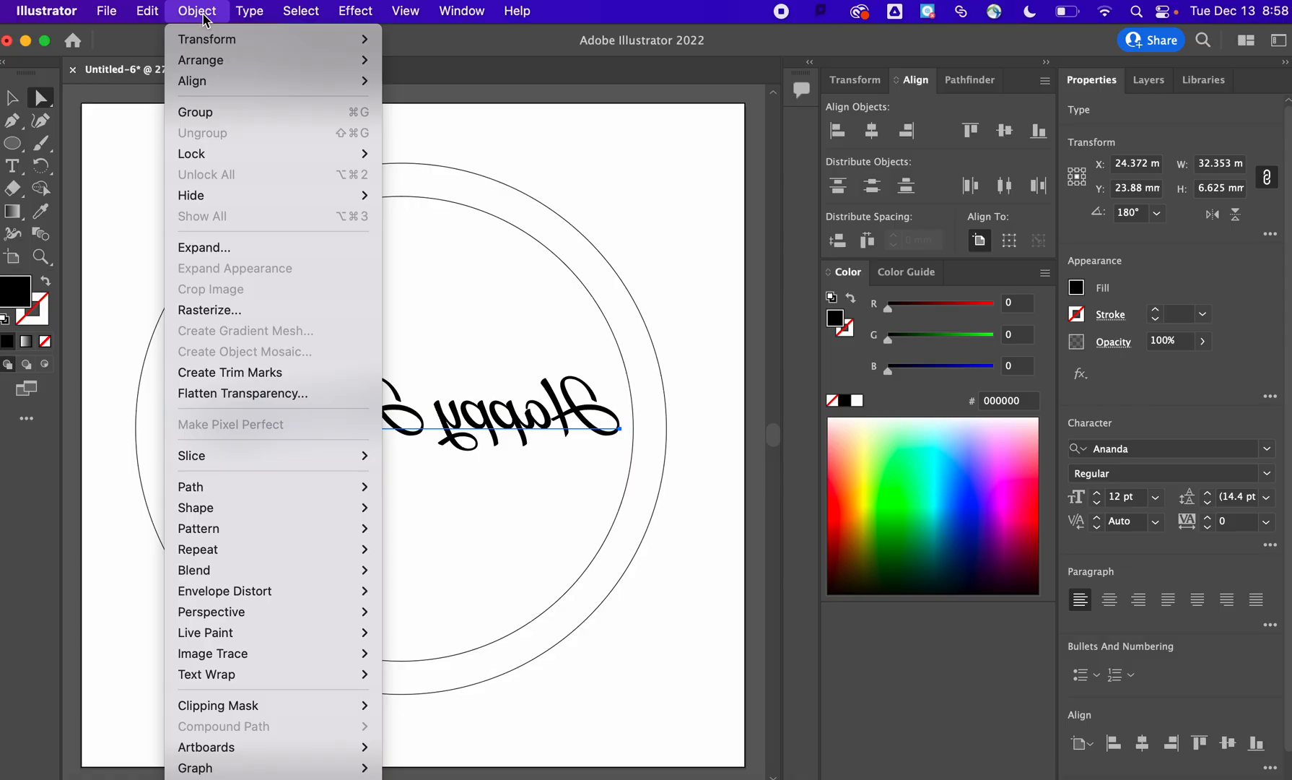
{"action": "left_click", "coordinate": [218, 247]}
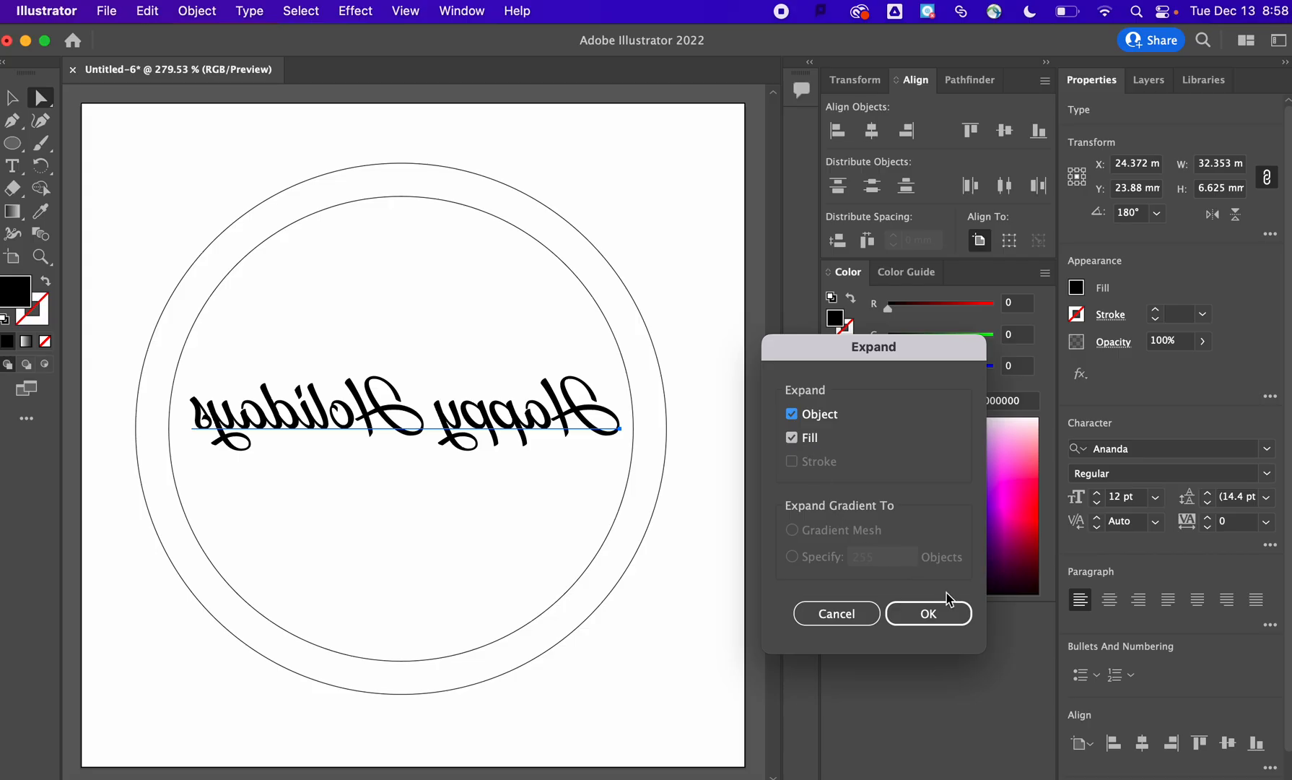
{"action": "left_click", "coordinate": [950, 614]}
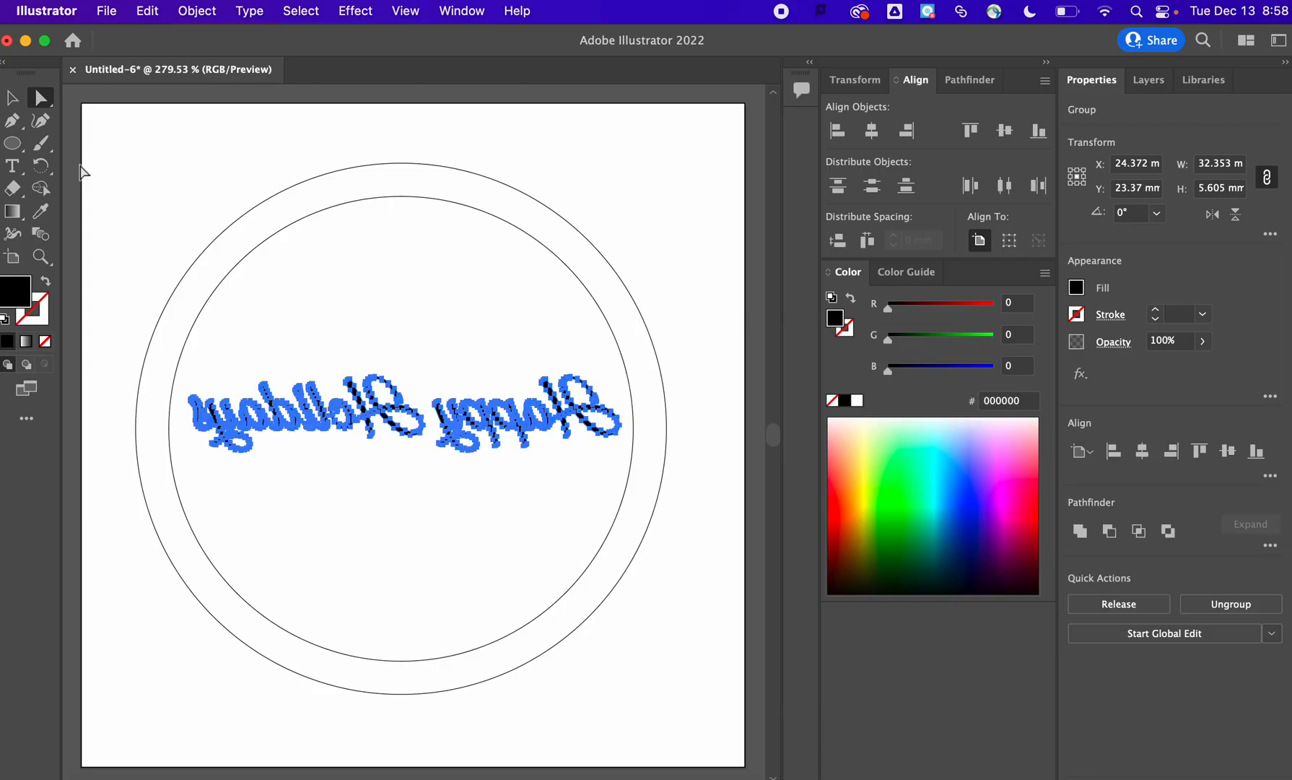
Draw six black-filled stars of varying size, about 1 to 5.6 mm wide, three above and three below the text
{"action": "left_click", "coordinate": [15, 141]}
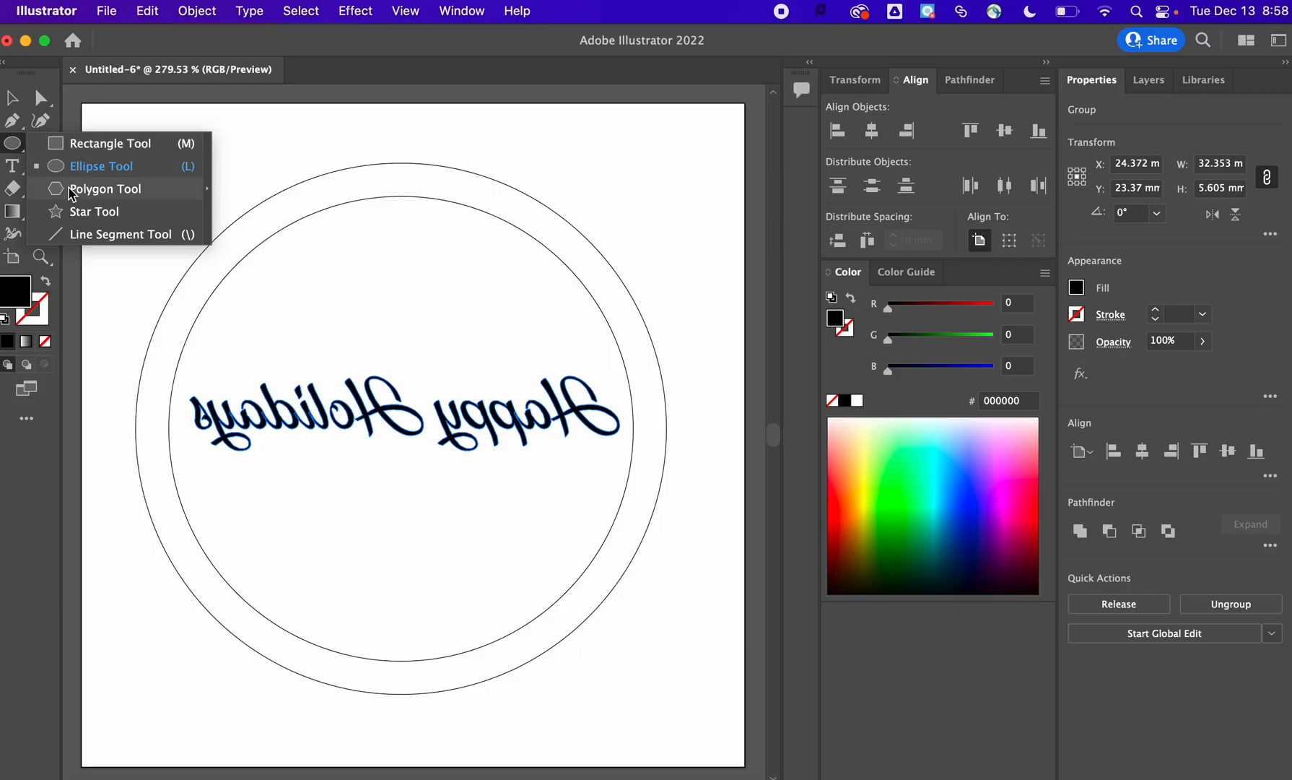
{"action": "left_click", "coordinate": [79, 211]}
{"action": "left_click_drag", "start_coordinate": [385, 291], "coordinate": [423, 266]}
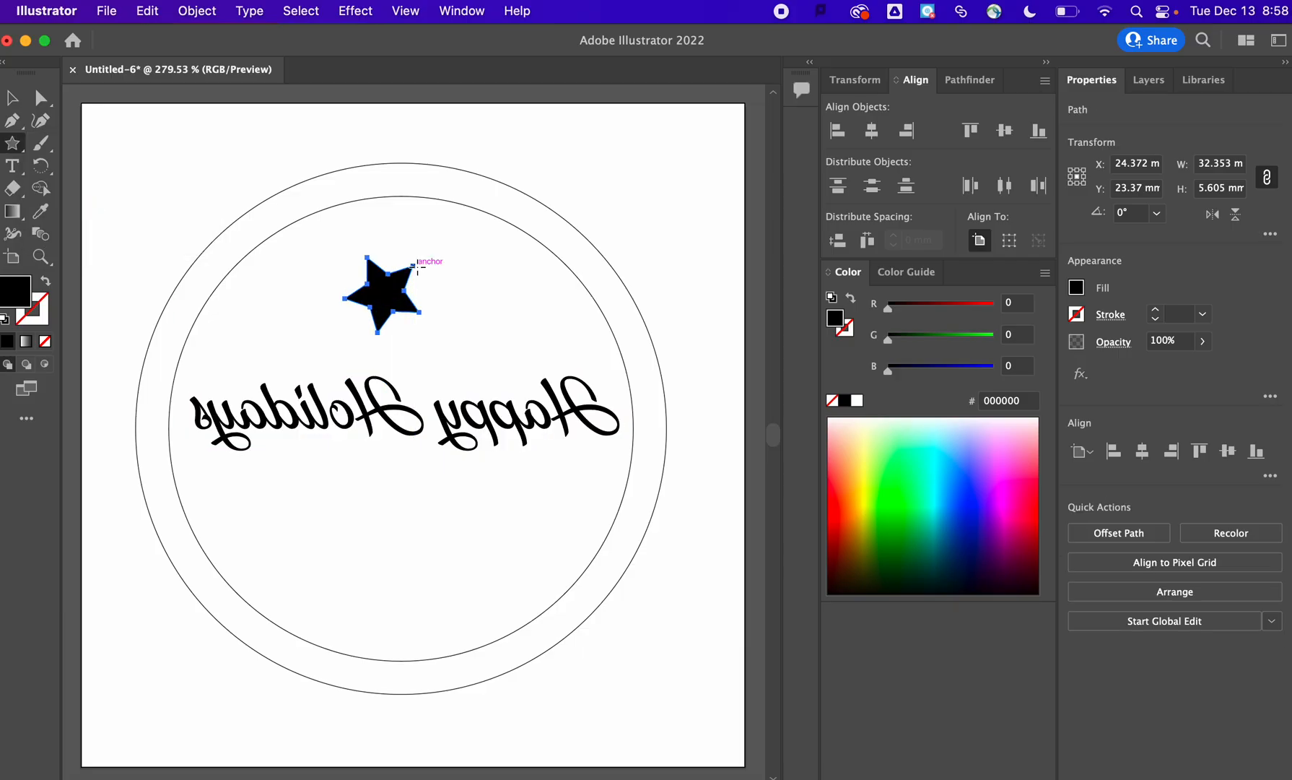
{"action": "left_click_drag", "start_coordinate": [509, 339], "coordinate": [541, 339]}
{"action": "left_click_drag", "start_coordinate": [434, 545], "coordinate": [454, 548]}
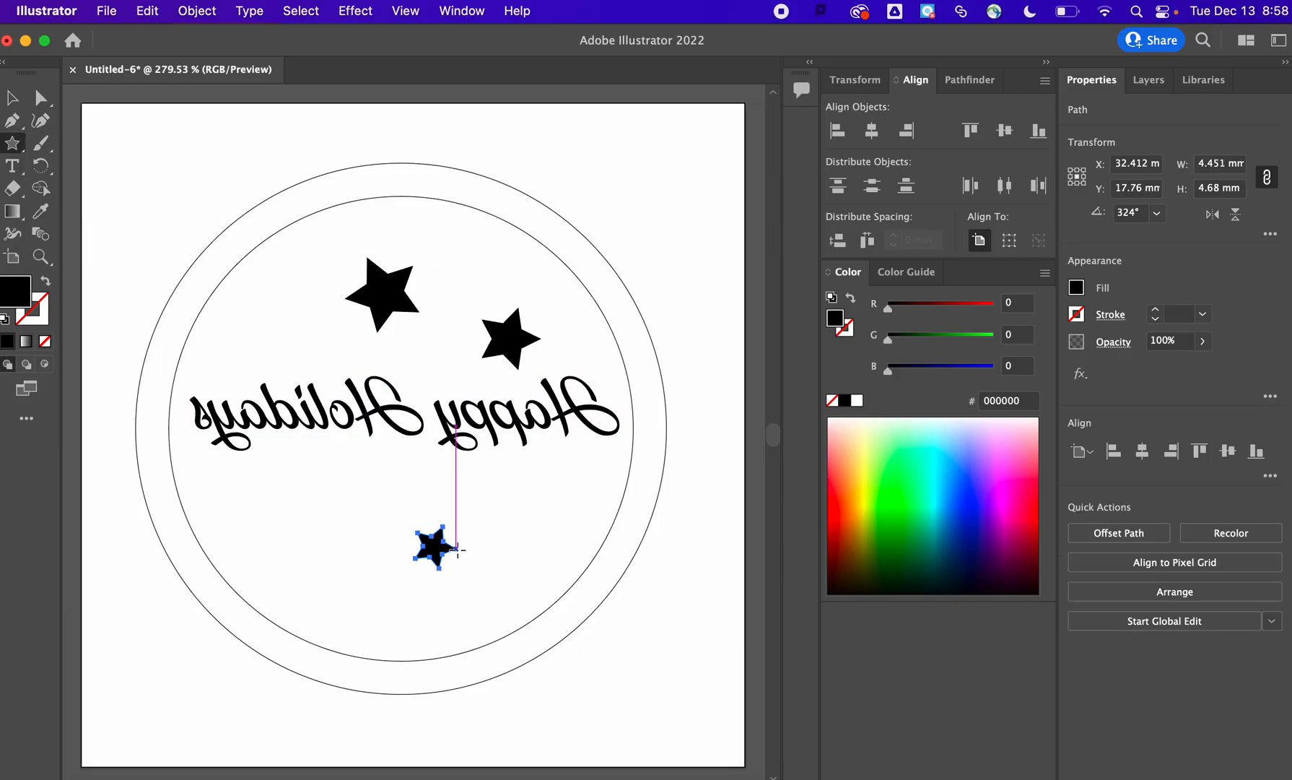
{"action": "left_click_drag", "start_coordinate": [297, 534], "coordinate": [333, 535]}
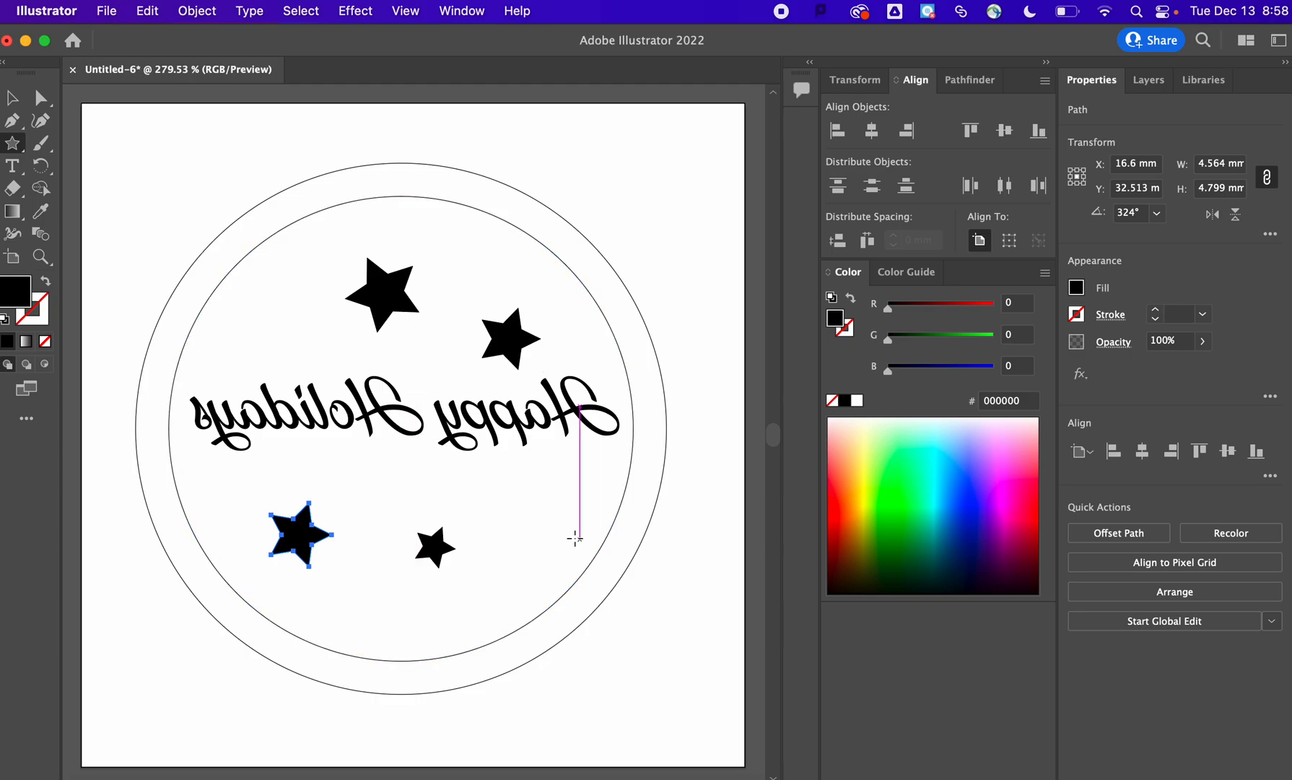
{"action": "left_click_drag", "start_coordinate": [556, 531], "coordinate": [564, 532]}
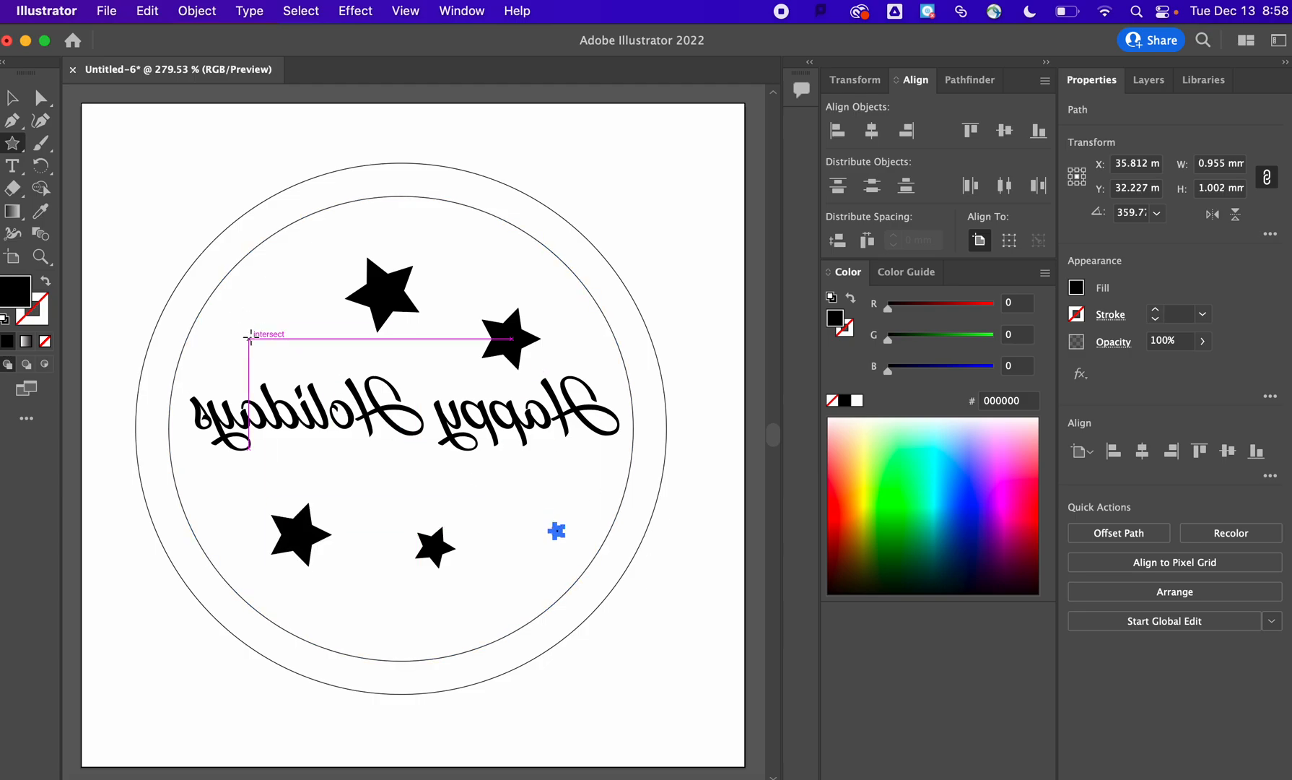
{"action": "left_click_drag", "start_coordinate": [246, 340], "coordinate": [239, 318]}
{"action": "left_click", "coordinate": [12, 98]}
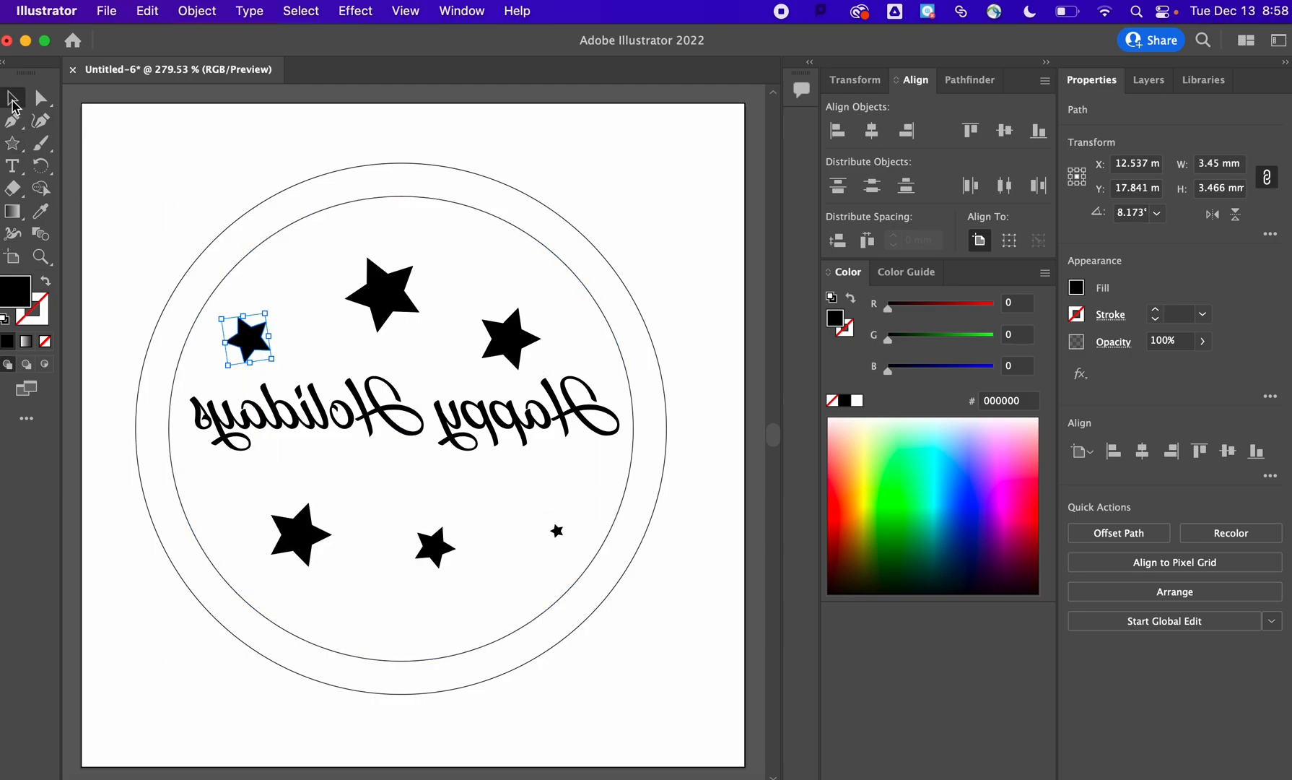
{"action": "left_click", "coordinate": [213, 200]}
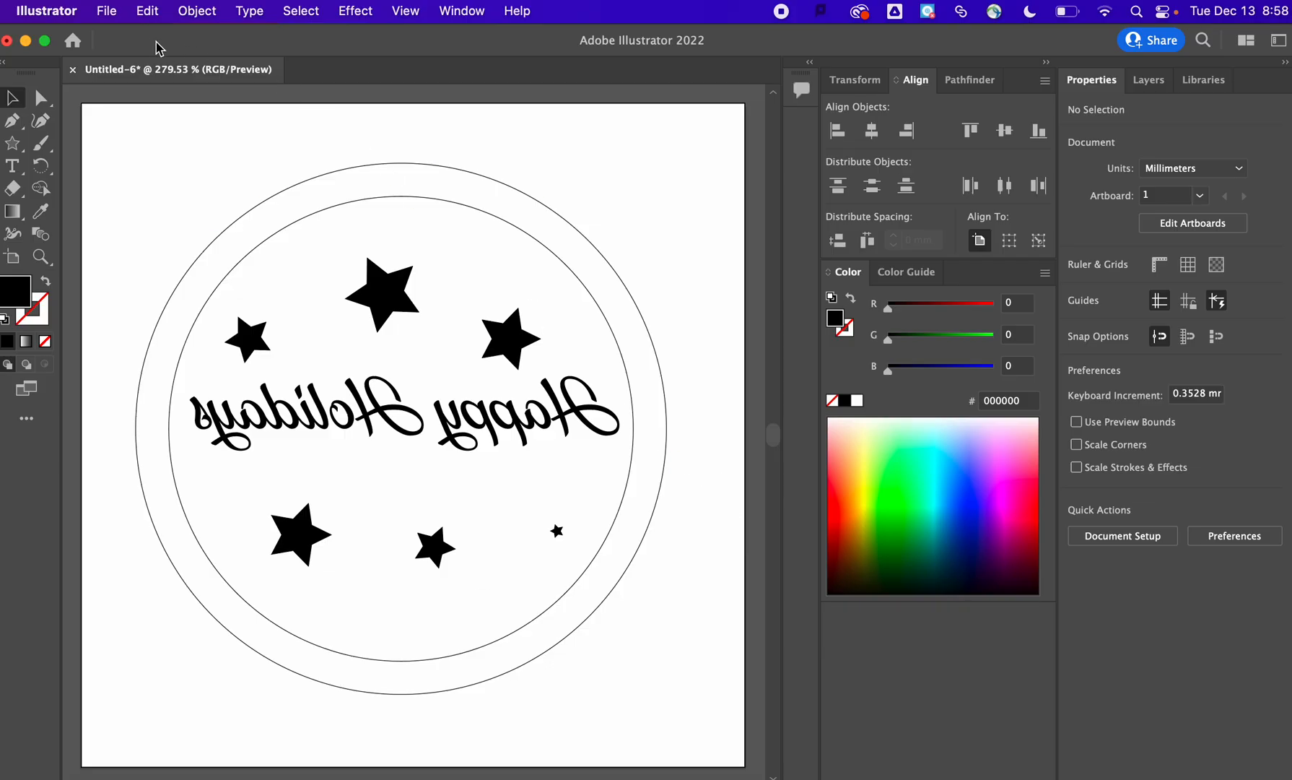
Swap fill and stroke on the three stars above the text and the largest one below, making them unfilled outlines
{"action": "left_click", "coordinate": [345, 293]}
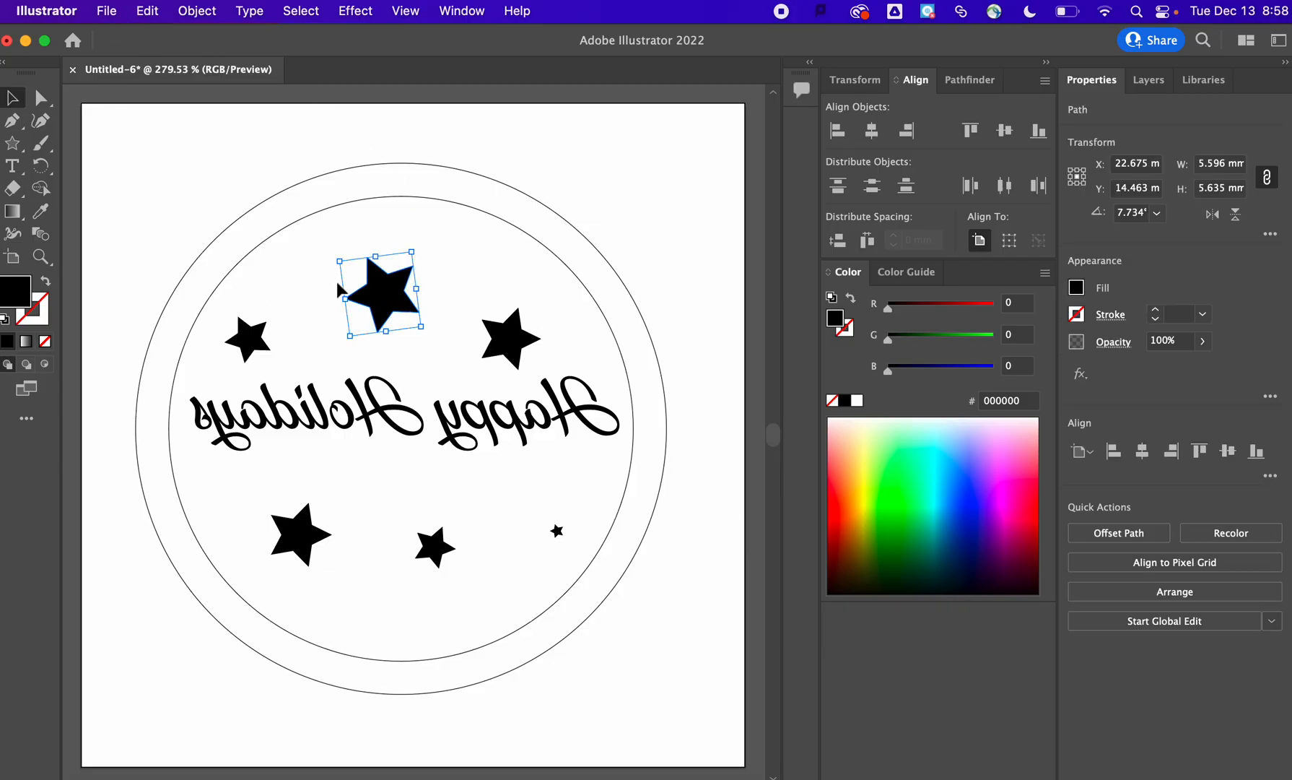
{"action": "left_click", "coordinate": [45, 283]}
{"action": "left_click", "coordinate": [245, 337]}
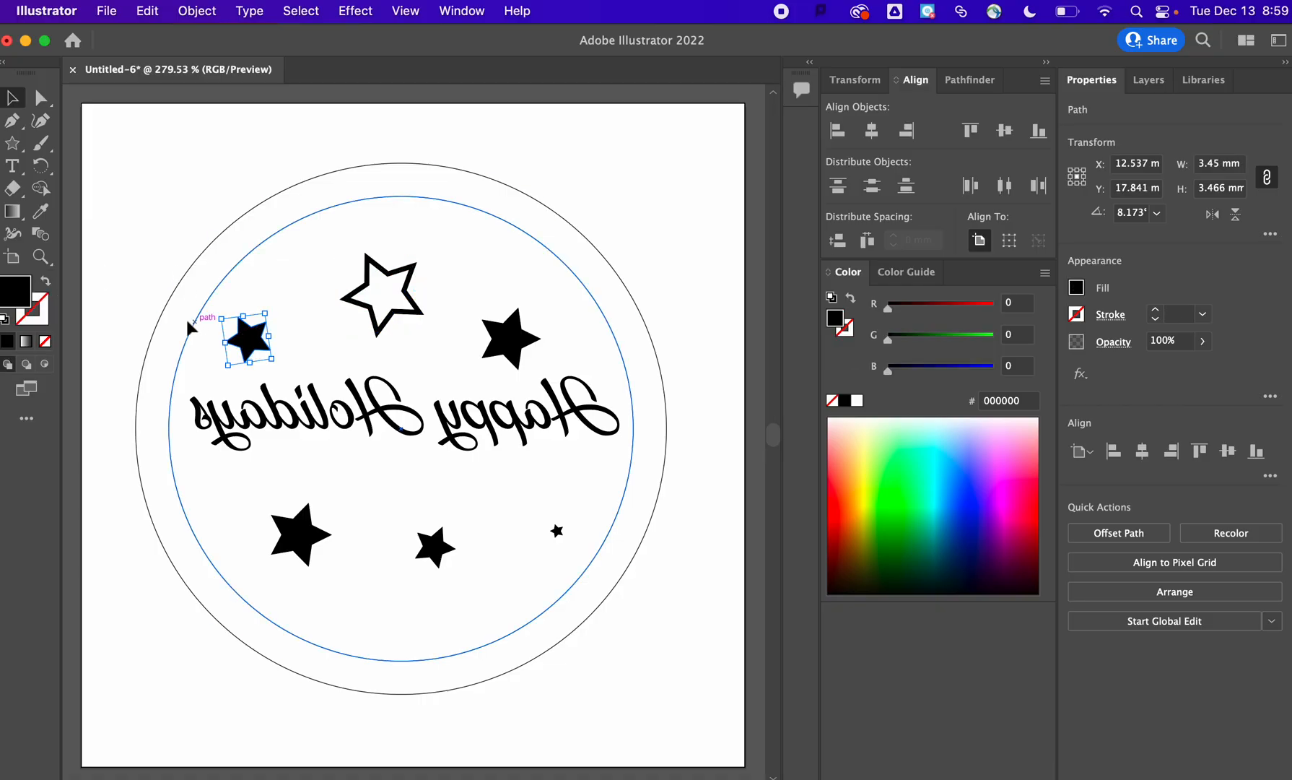
{"action": "left_click", "coordinate": [46, 282]}
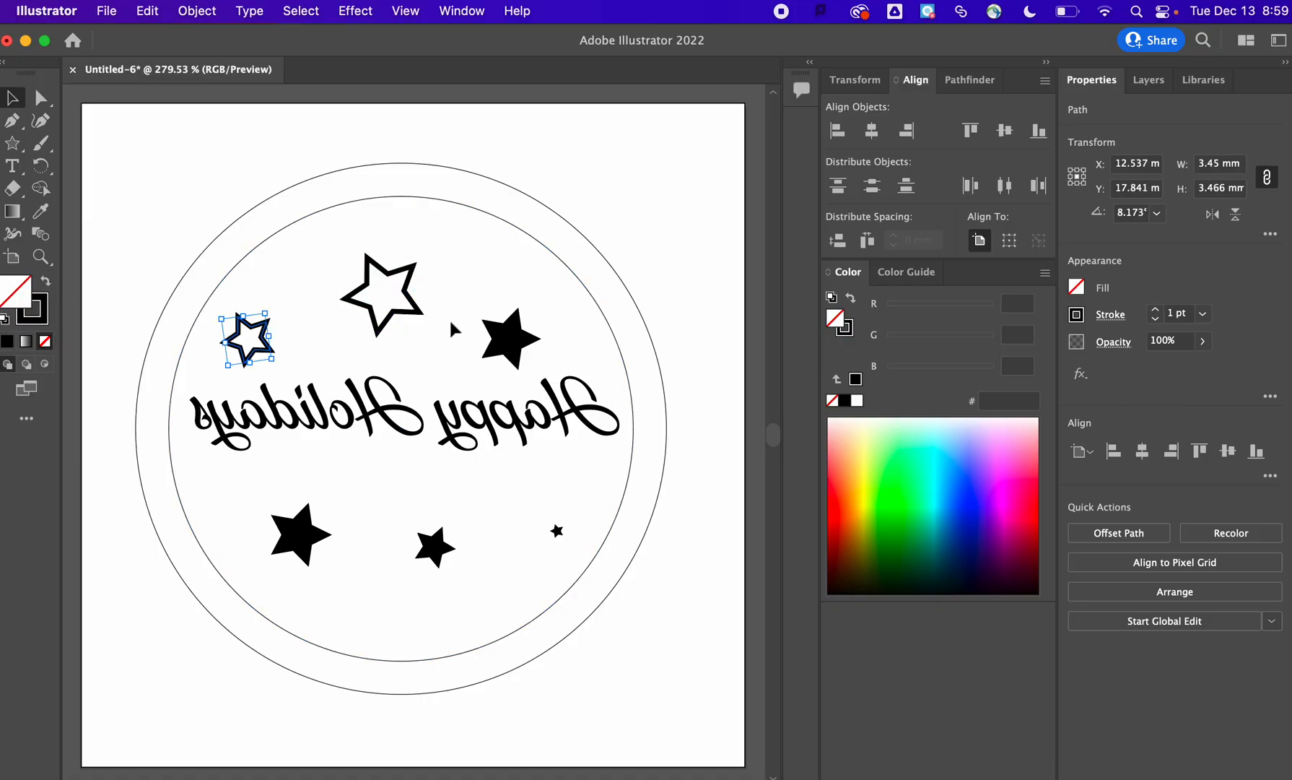
{"action": "left_click", "coordinate": [509, 339]}
{"action": "left_click", "coordinate": [45, 282]}
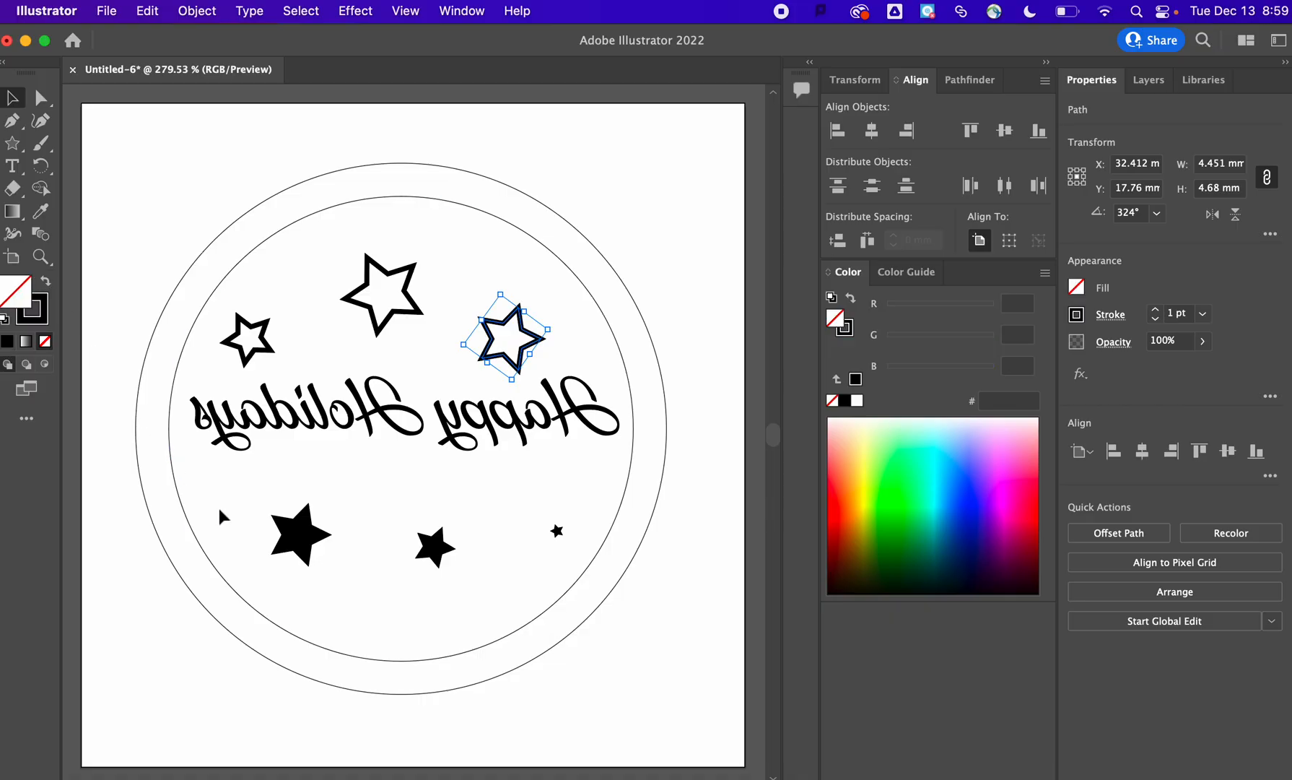
{"action": "left_click", "coordinate": [312, 536]}
{"action": "left_click", "coordinate": [44, 282]}
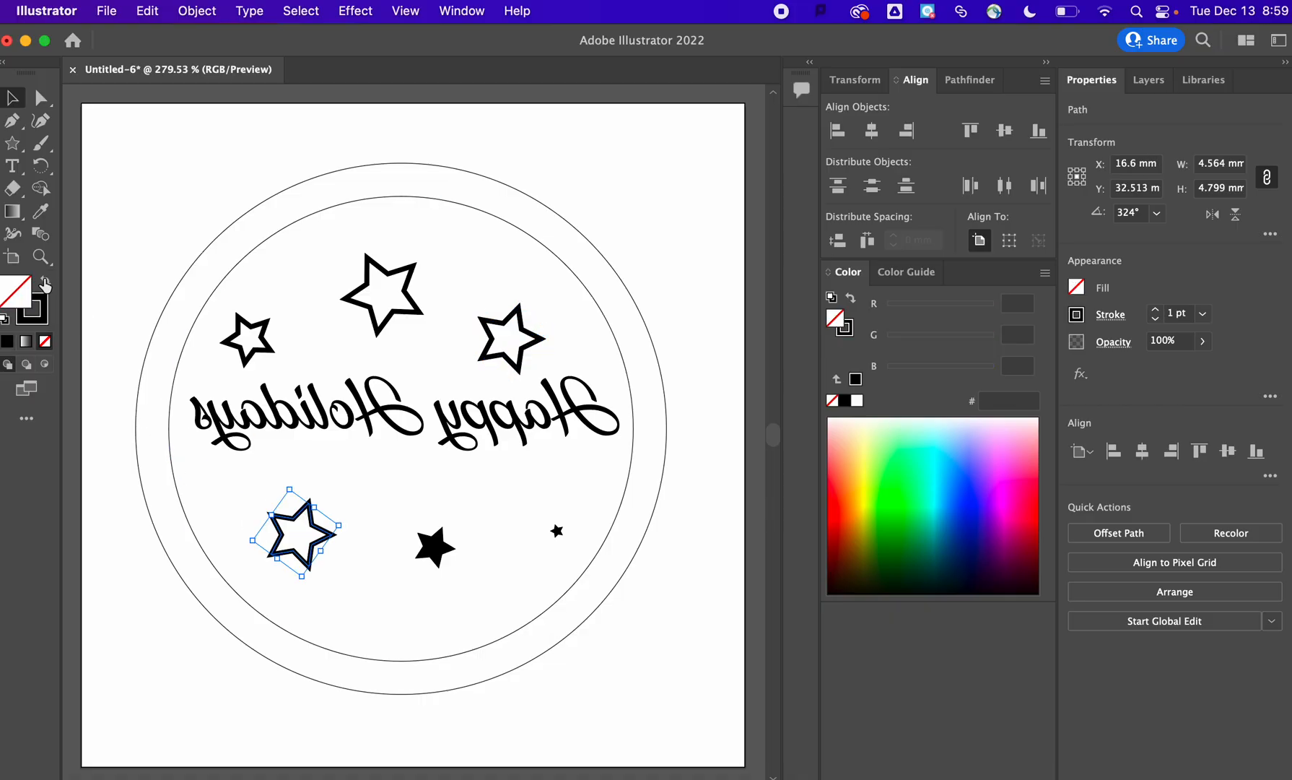
Swap fill and stroke on the medium and smallest stars below the text, making both unfilled outlines
{"action": "left_click", "coordinate": [433, 546]}
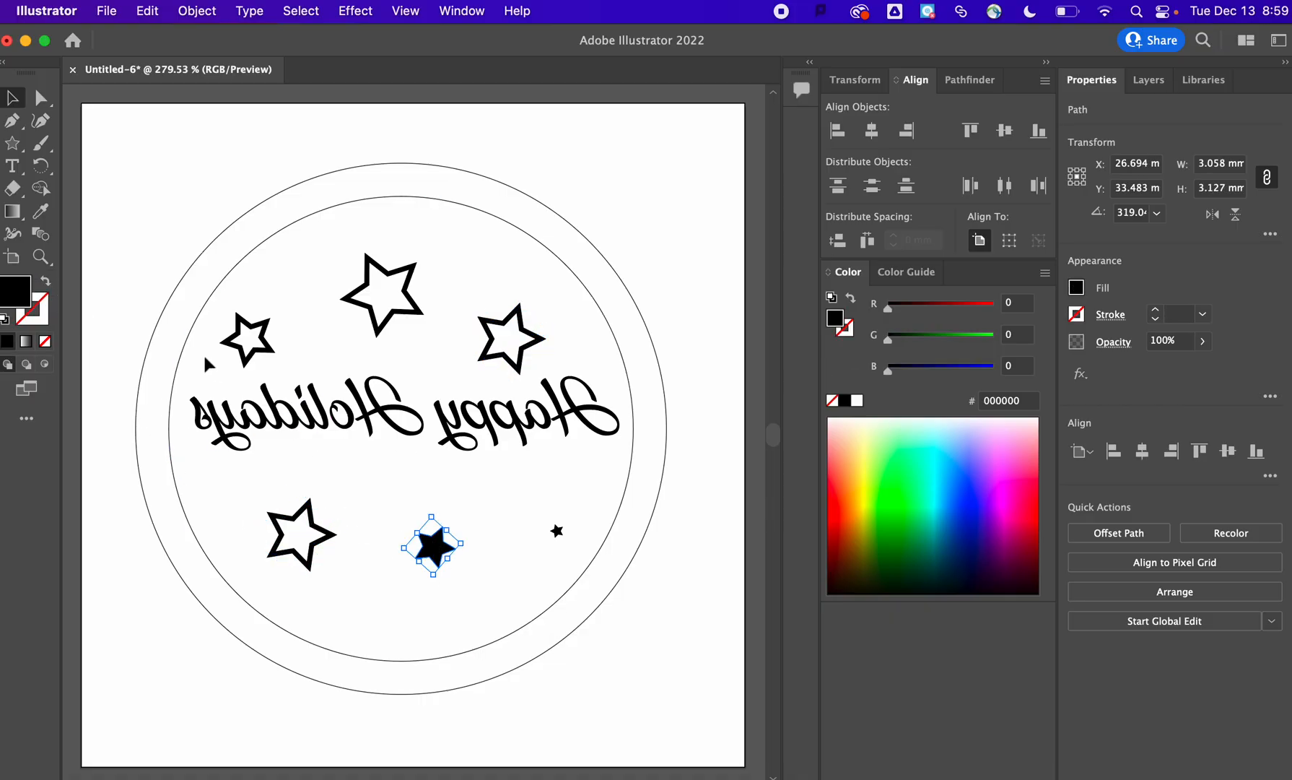
{"action": "left_click", "coordinate": [45, 283]}
{"action": "left_click", "coordinate": [557, 530]}
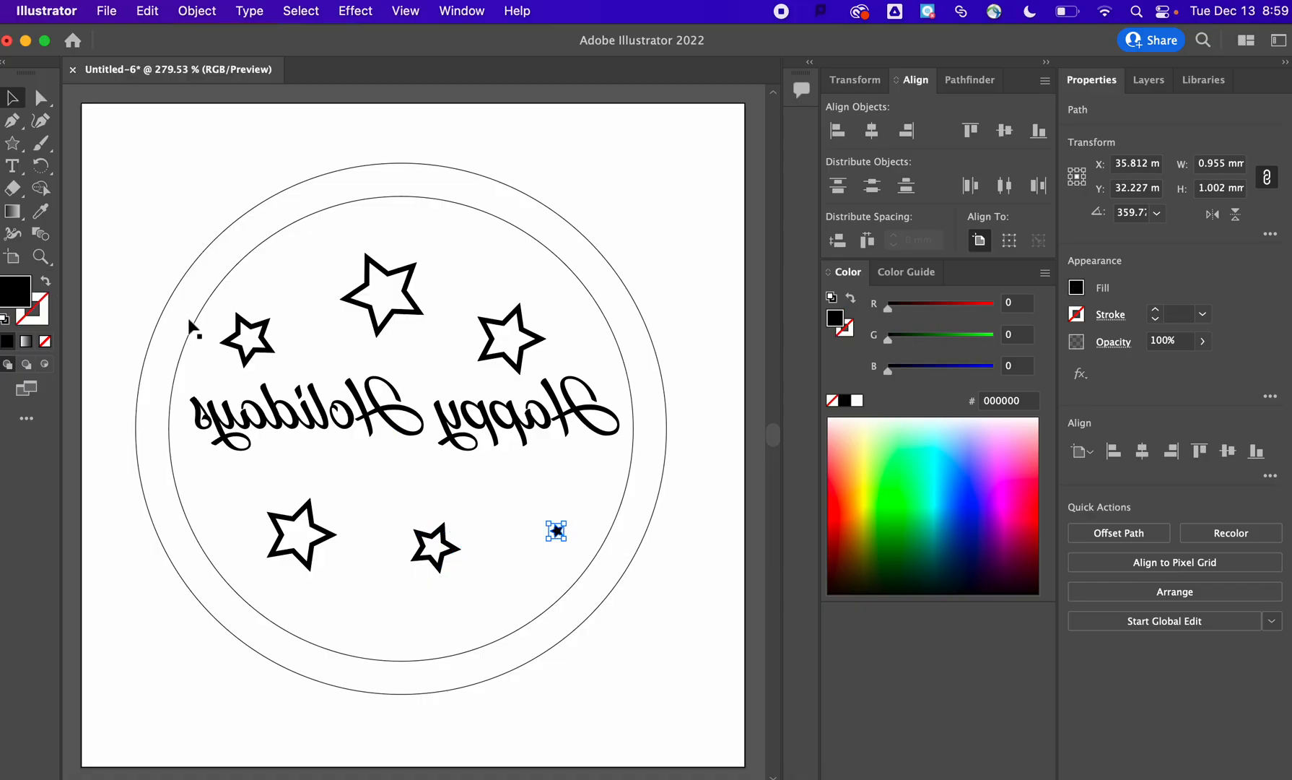
{"action": "left_click", "coordinate": [45, 283]}
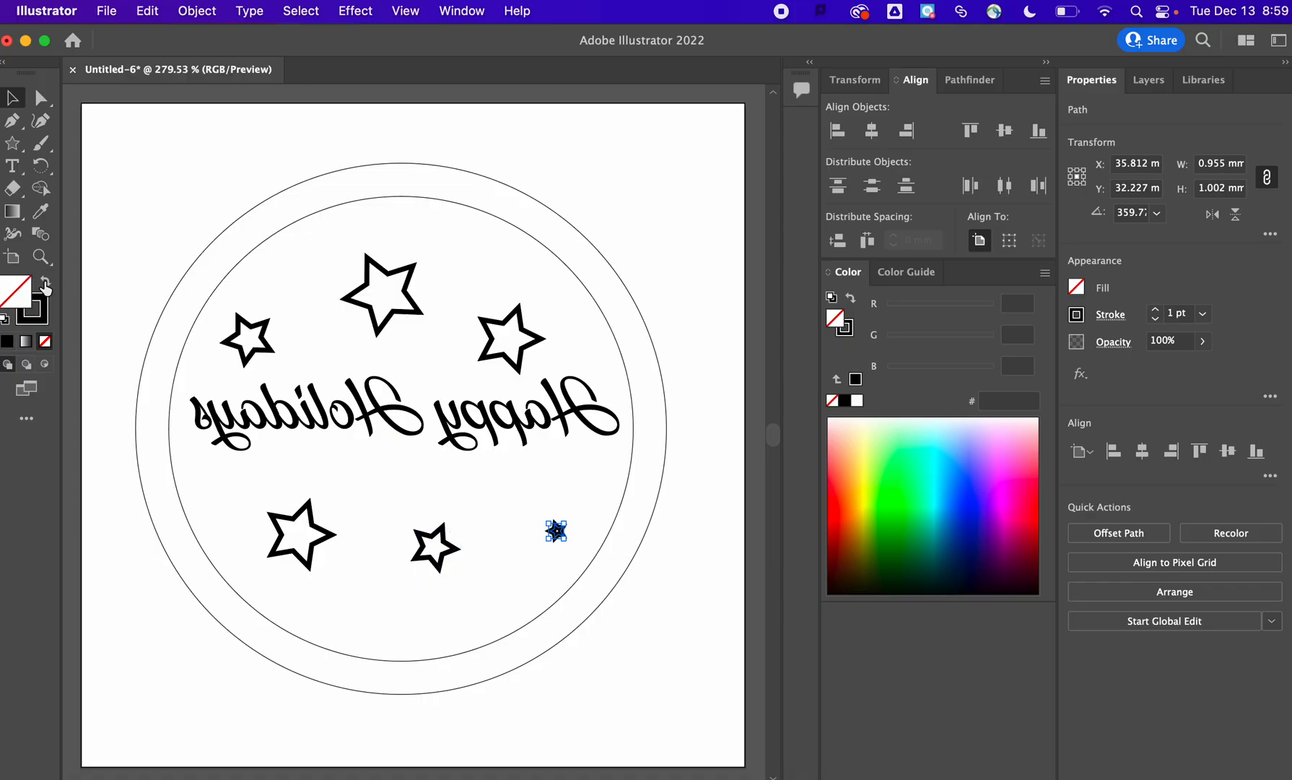
{"action": "left_click", "coordinate": [651, 516]}
{"action": "left_click", "coordinate": [692, 600]}
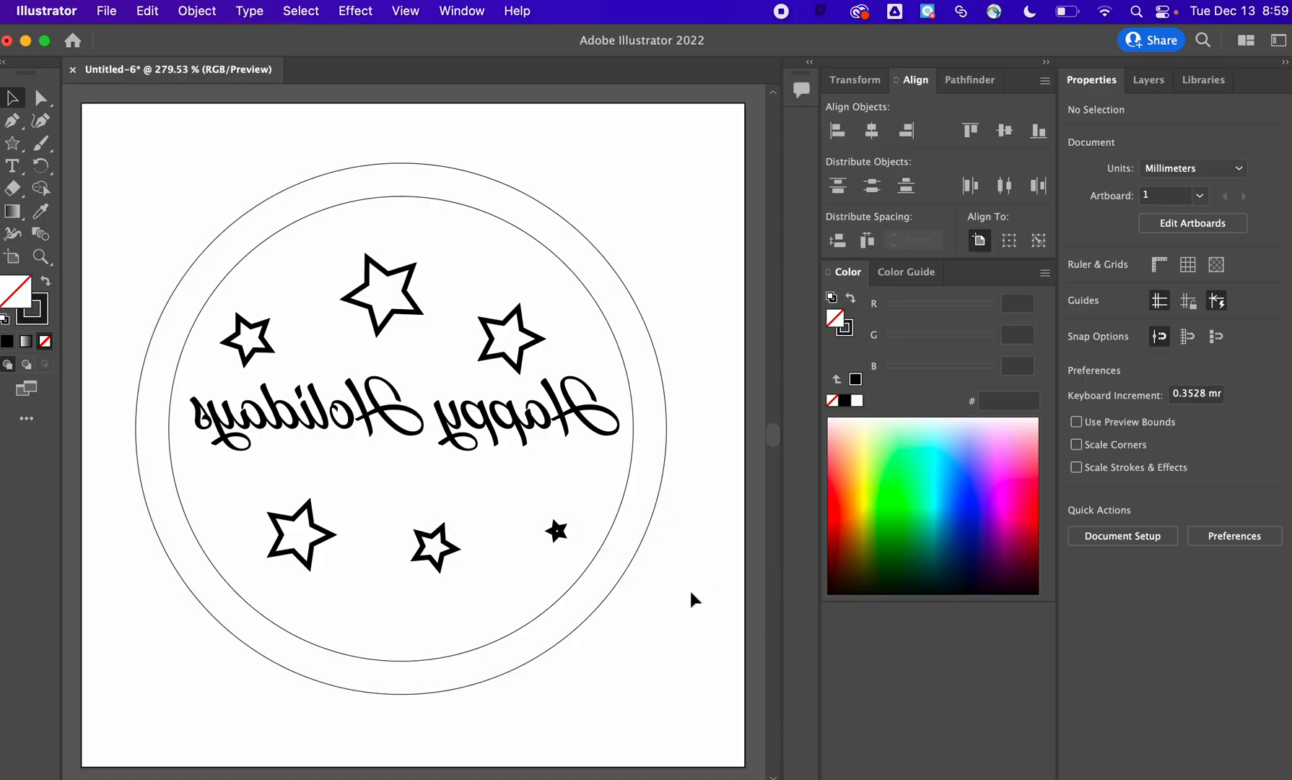
Swap fill and stroke back on the smallest star below the text so it is solid black without a stroke
{"action": "left_click", "coordinate": [557, 531]}
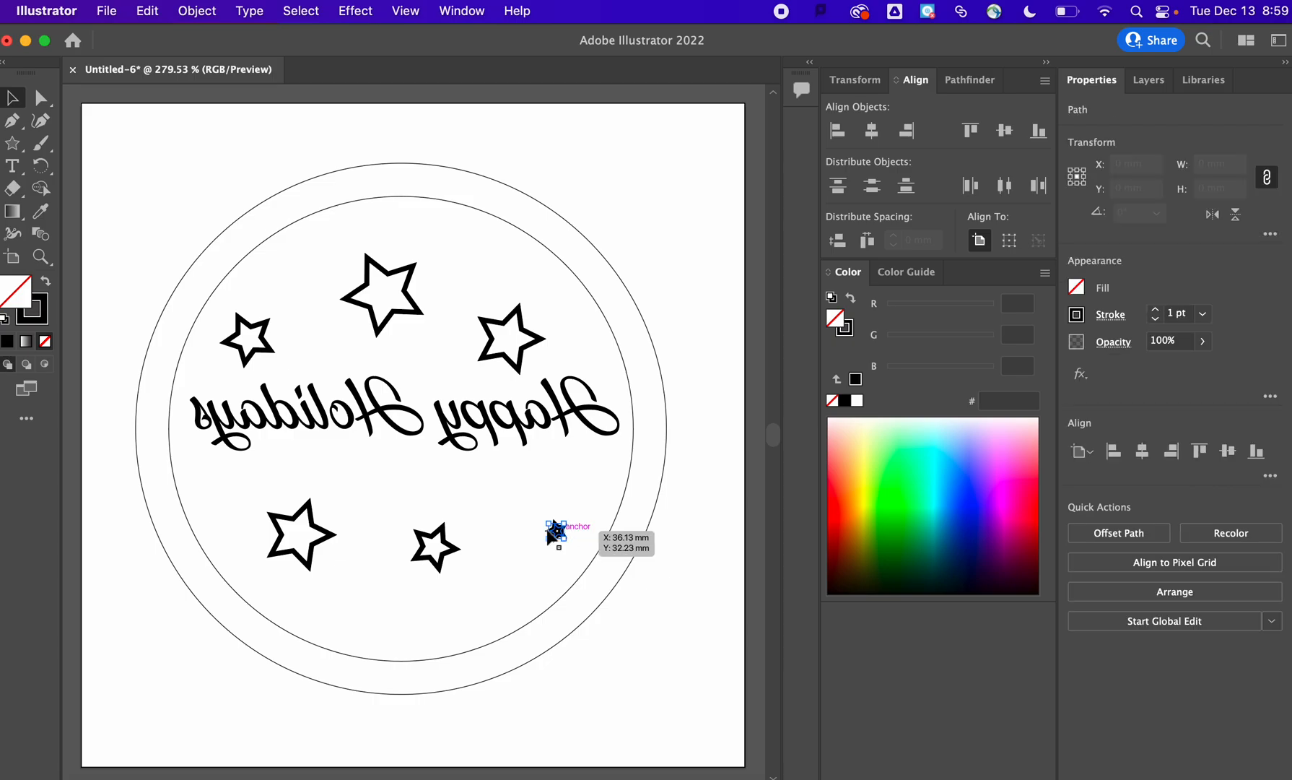
{"action": "left_click", "coordinate": [45, 282]}
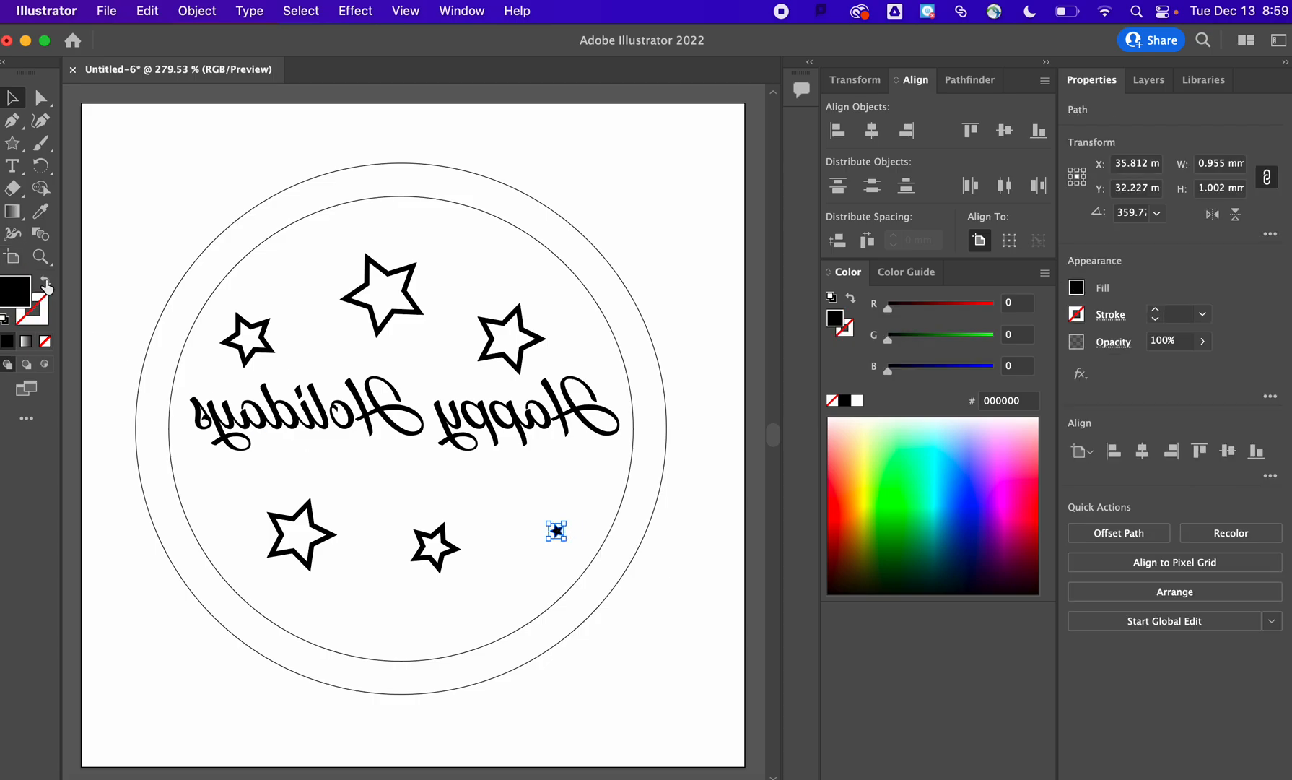
{"action": "left_click", "coordinate": [683, 606]}
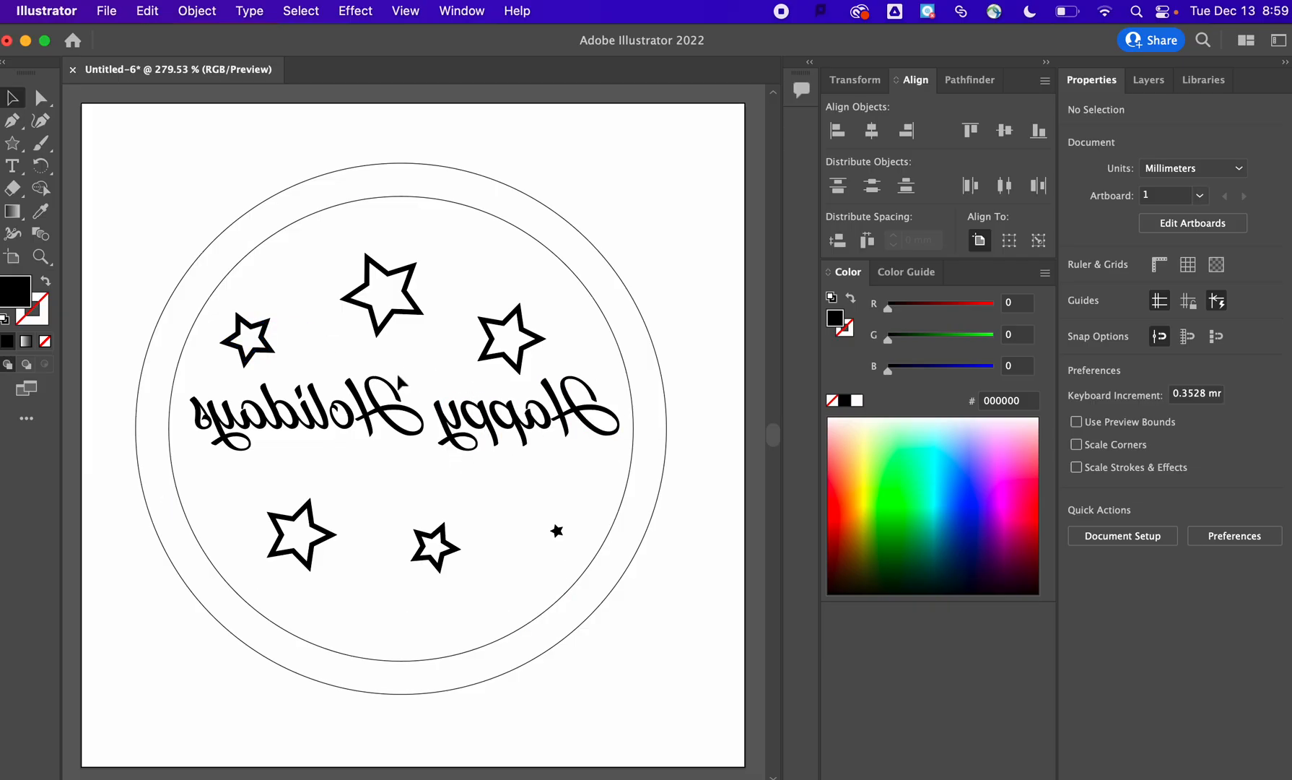
Export the artwork to the Desktop as an Autodesk RealDWG (dxf) file named "cut cookie file", accepting AutoCAD version 2018 and a 1 mm = 1 unit scale
{"action": "left_click", "coordinate": [108, 11]}
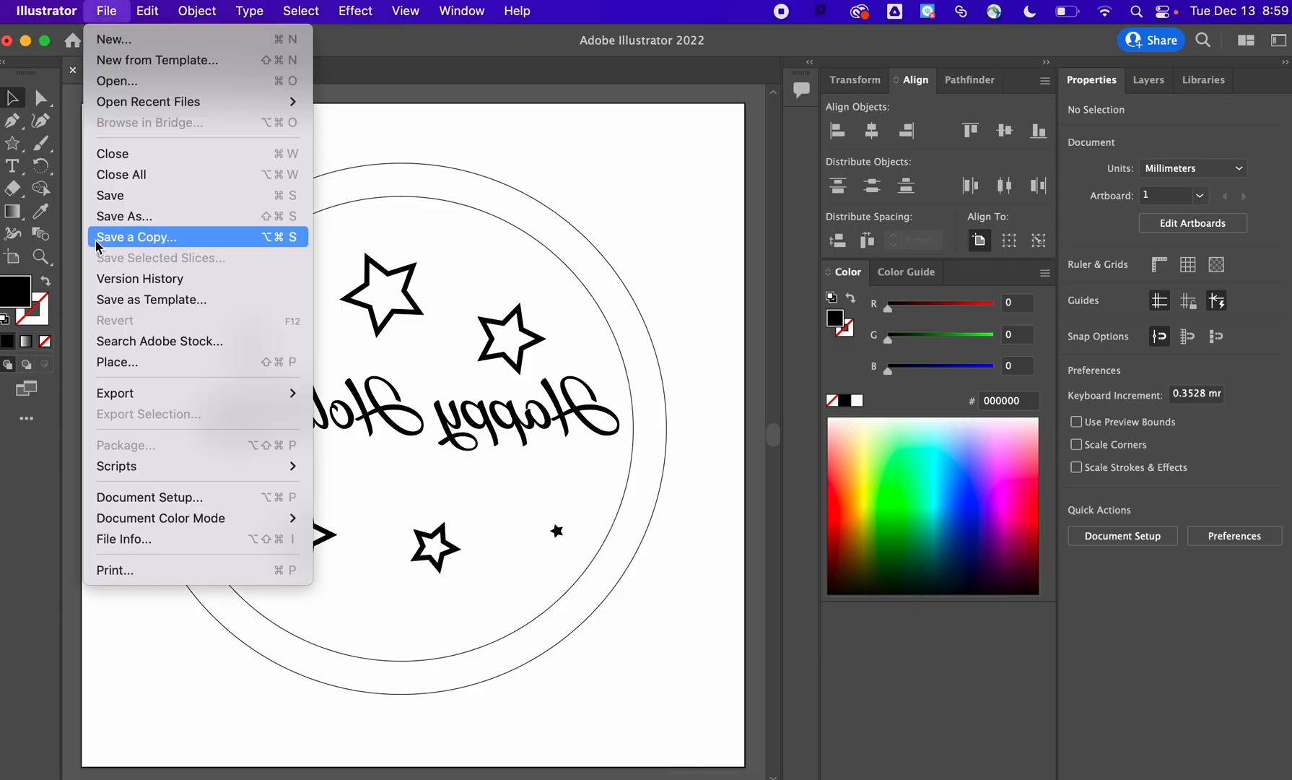
{"action": "mouse_move", "coordinate": [113, 401]}
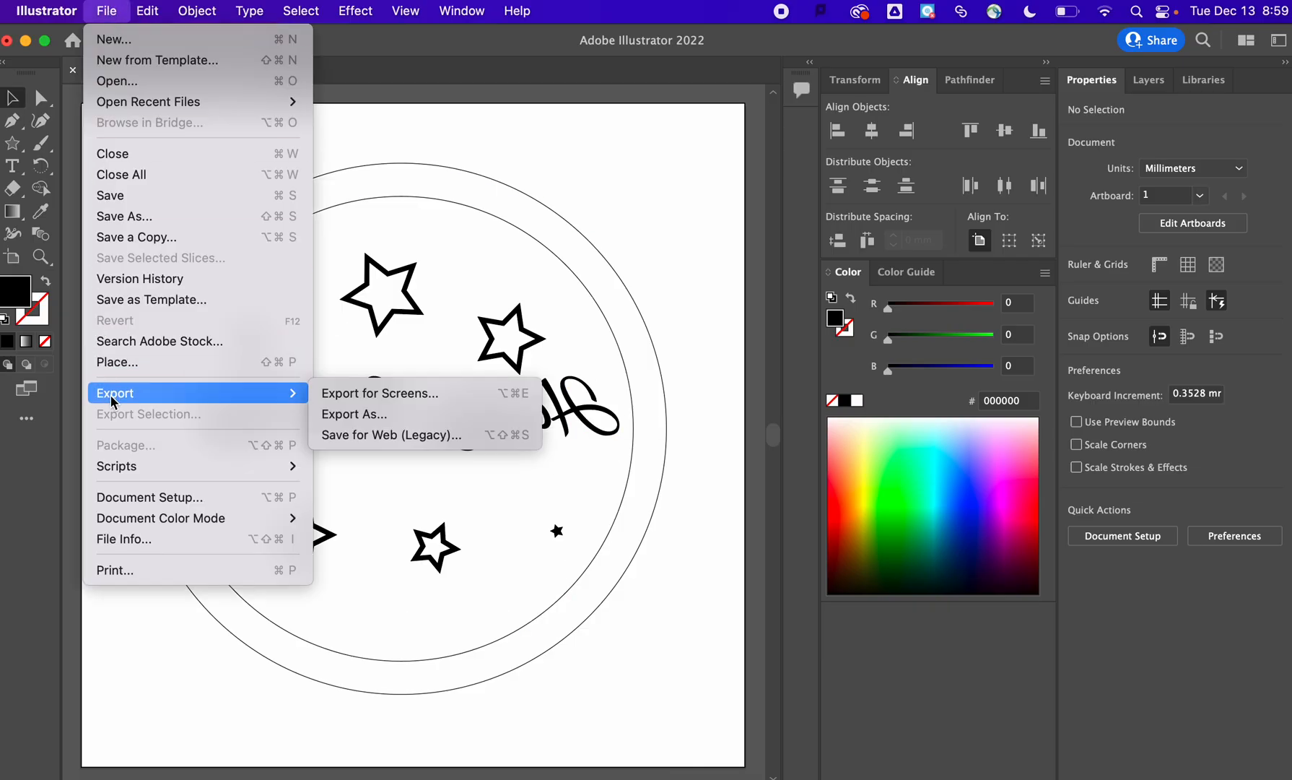
{"action": "left_click", "coordinate": [345, 413]}
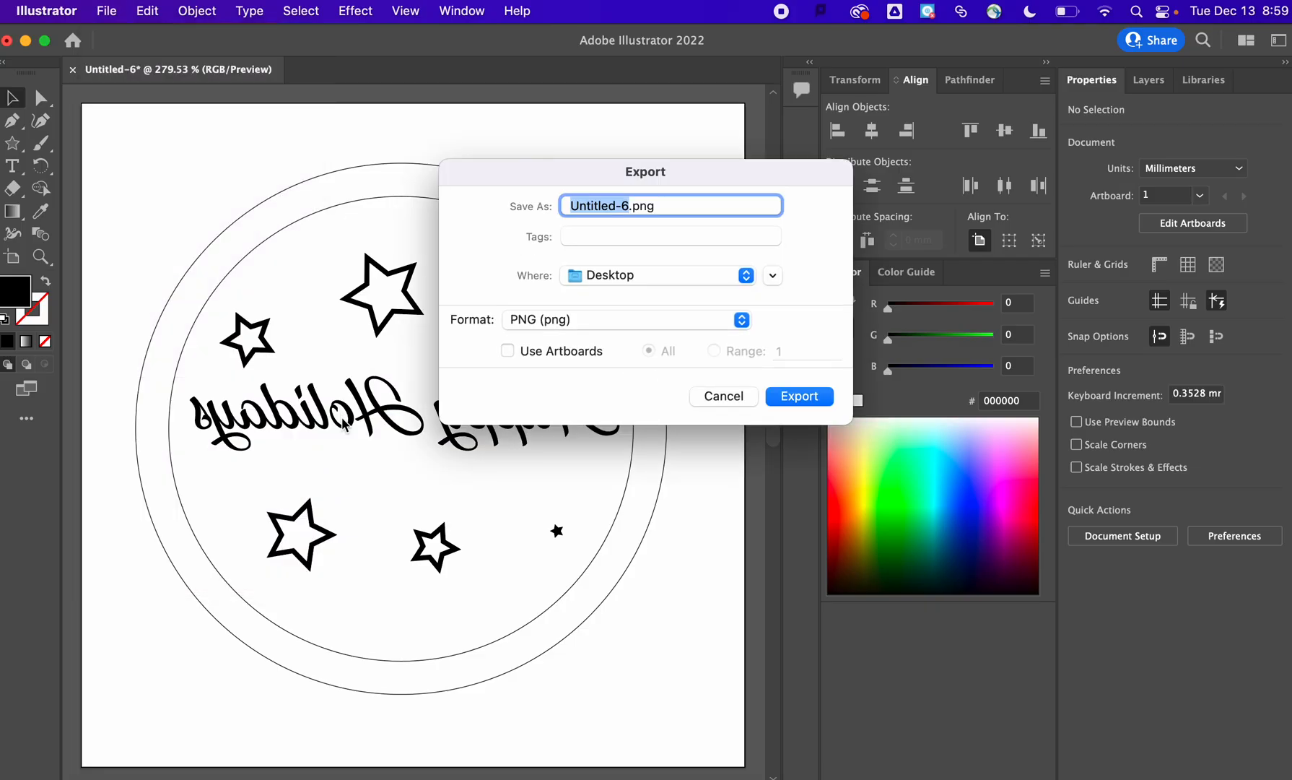
{"action": "left_click", "coordinate": [673, 320]}
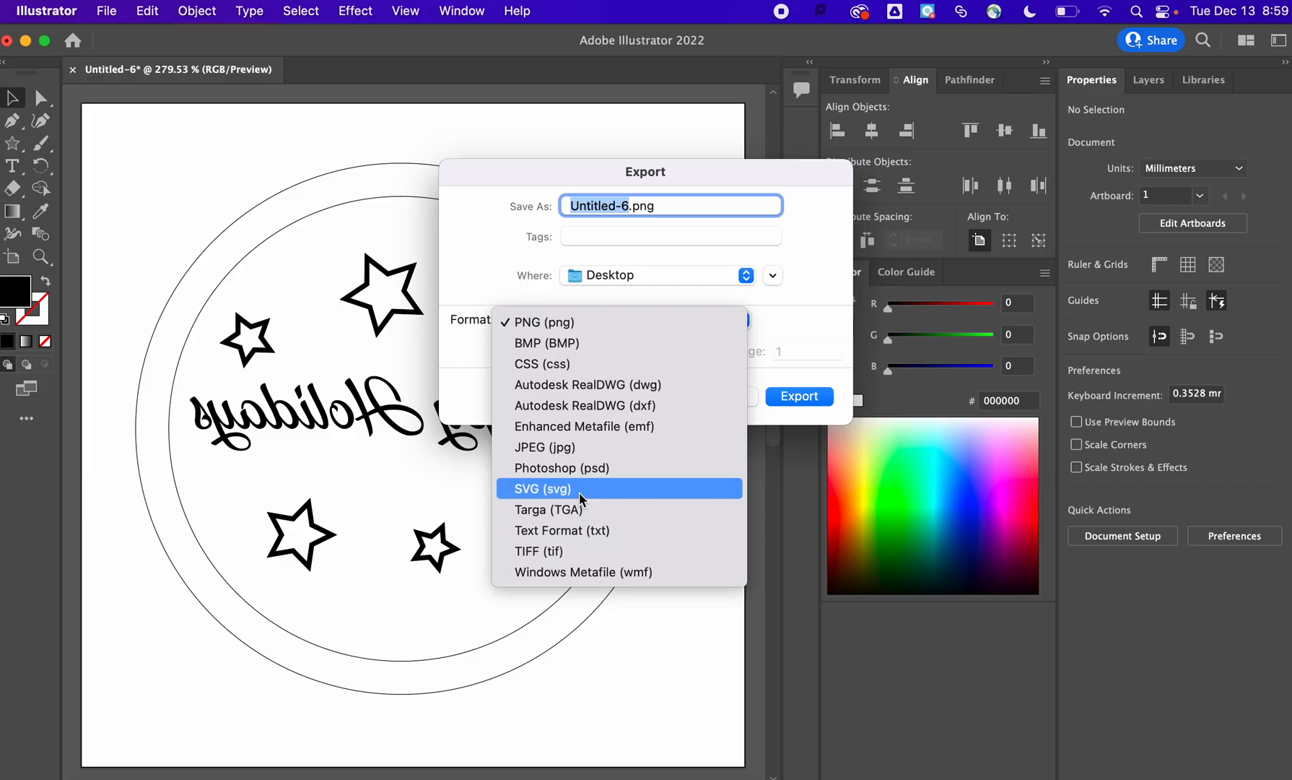
{"action": "left_click", "coordinate": [633, 406]}
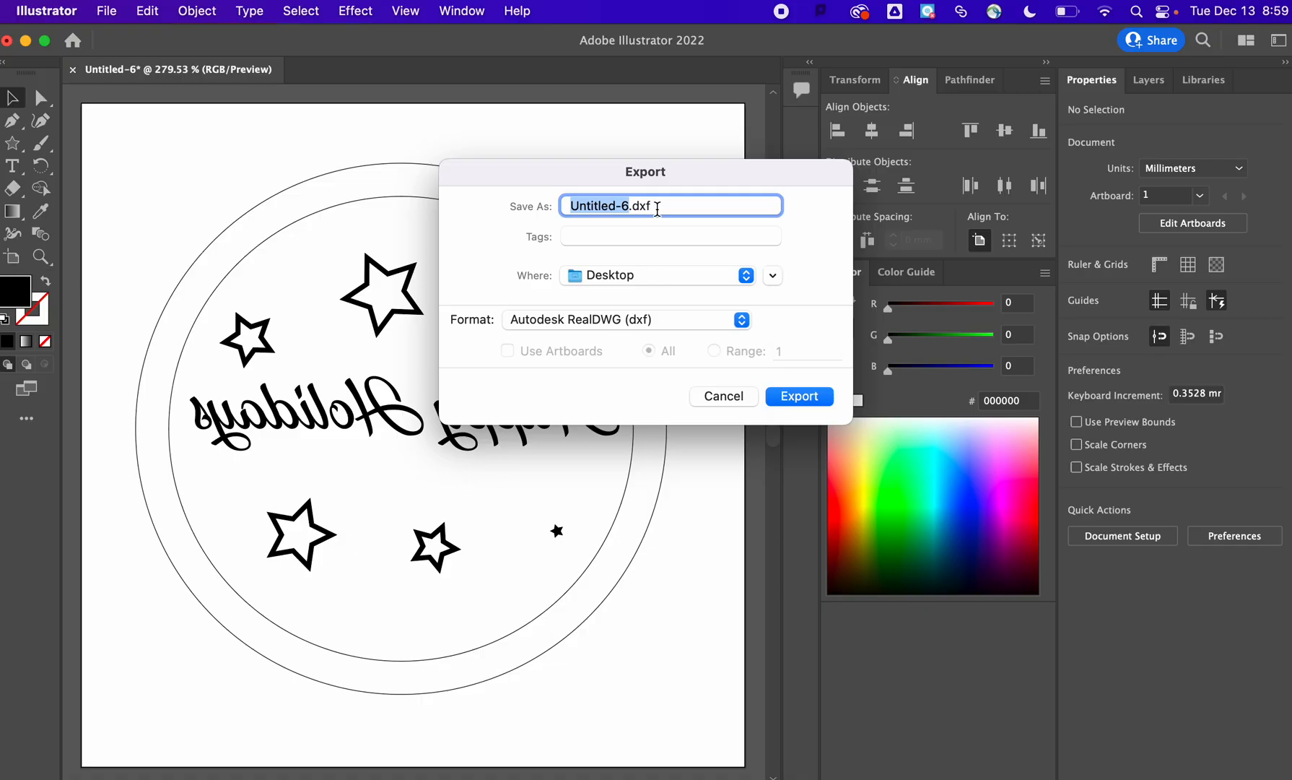
{"action": "type", "text": "cut "}
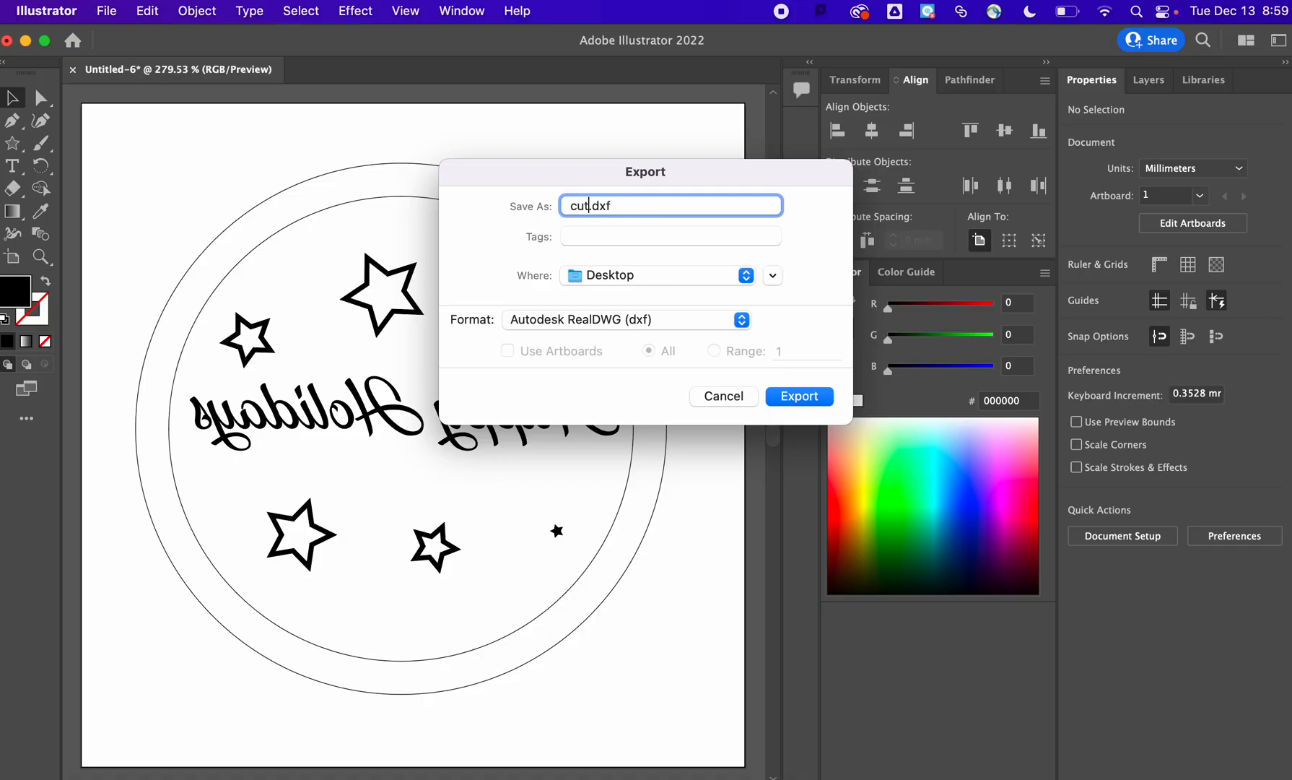
{"action": "type", "text": "cookie file"}
{"action": "left_click", "coordinate": [800, 397]}
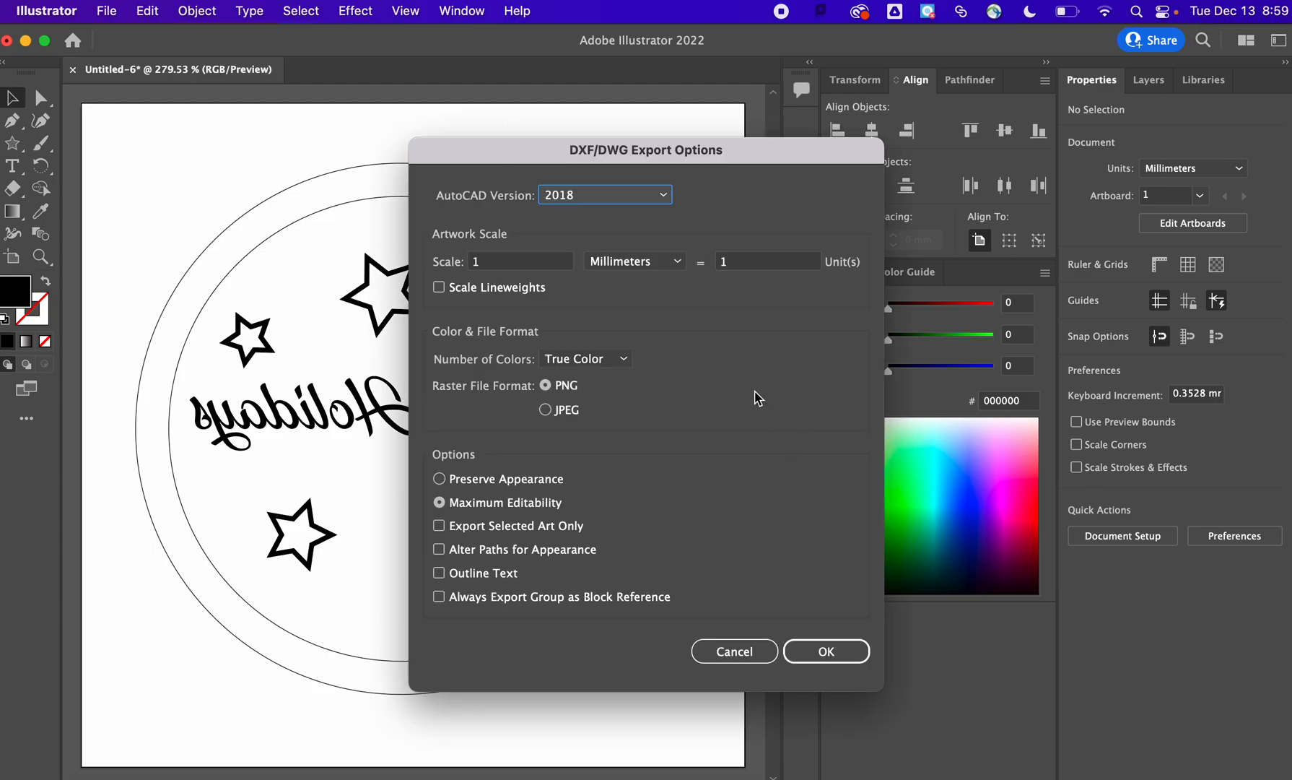
{"action": "left_click", "coordinate": [833, 659]}
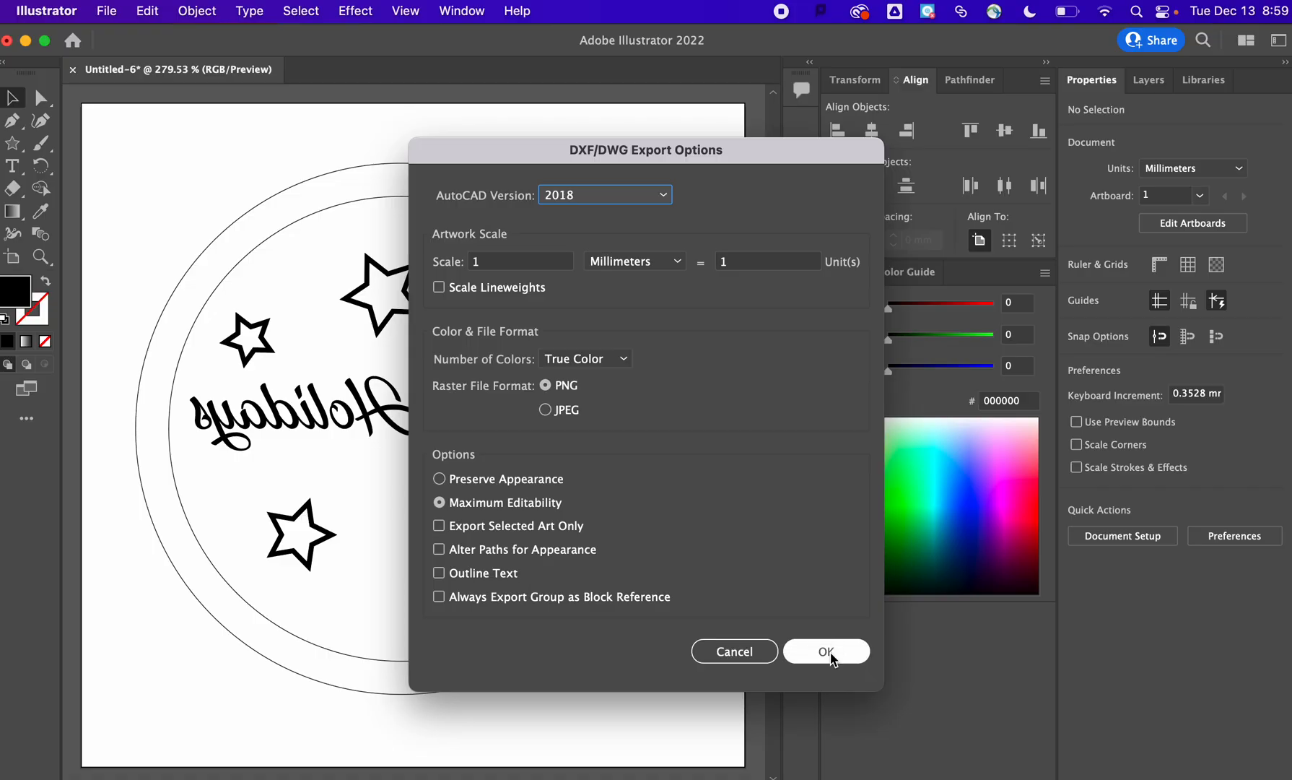